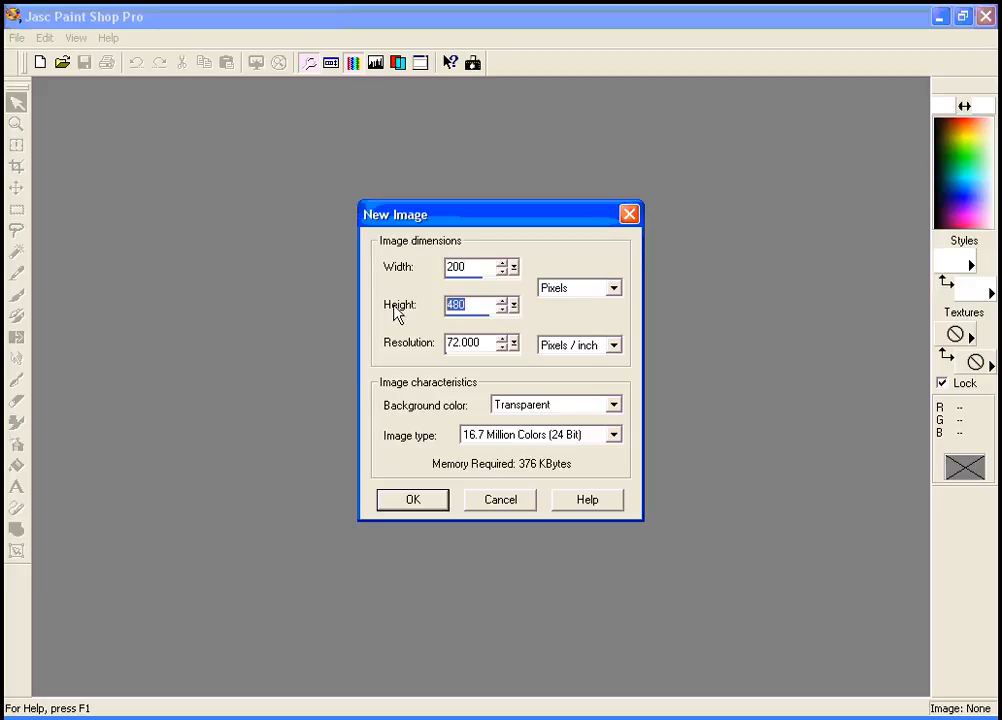
- Create a new 200 × 200 pixel image at 72 pixels per inch with a white background, and reposition its window
click(616, 405)
scroll(617, 455, up, 1)
click(567, 448)
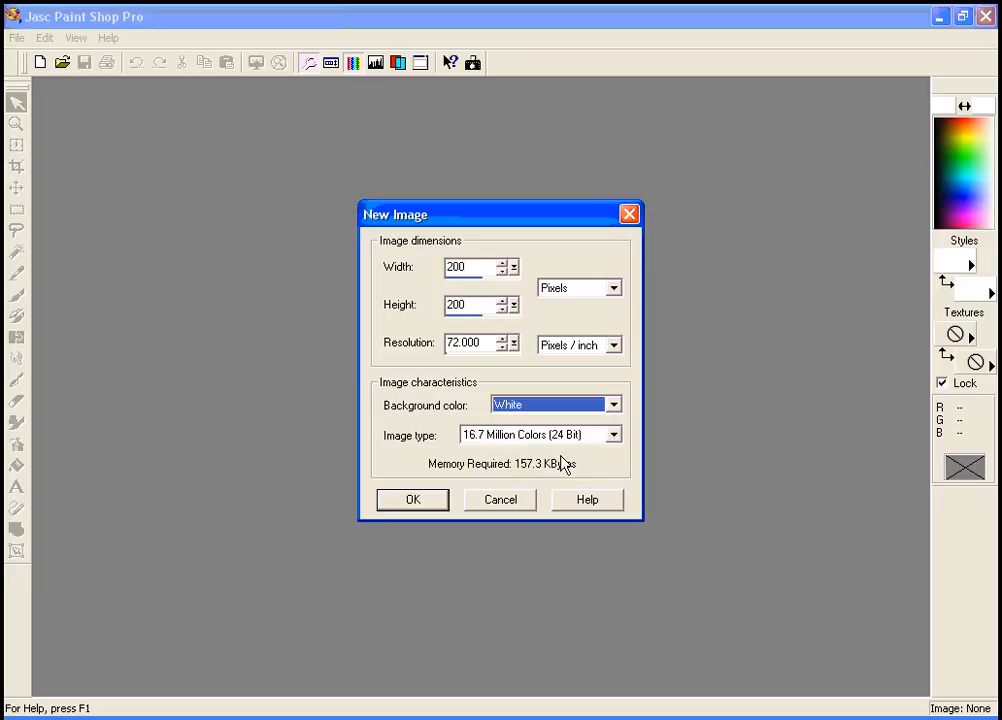
click(413, 500)
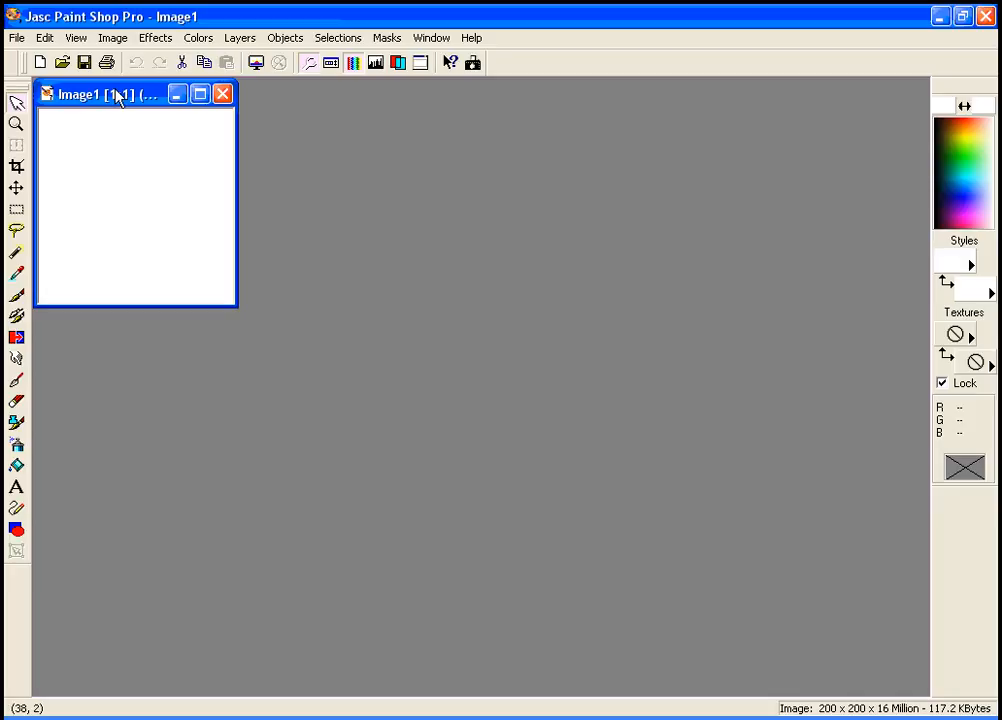
drag(96, 104, 177, 141)
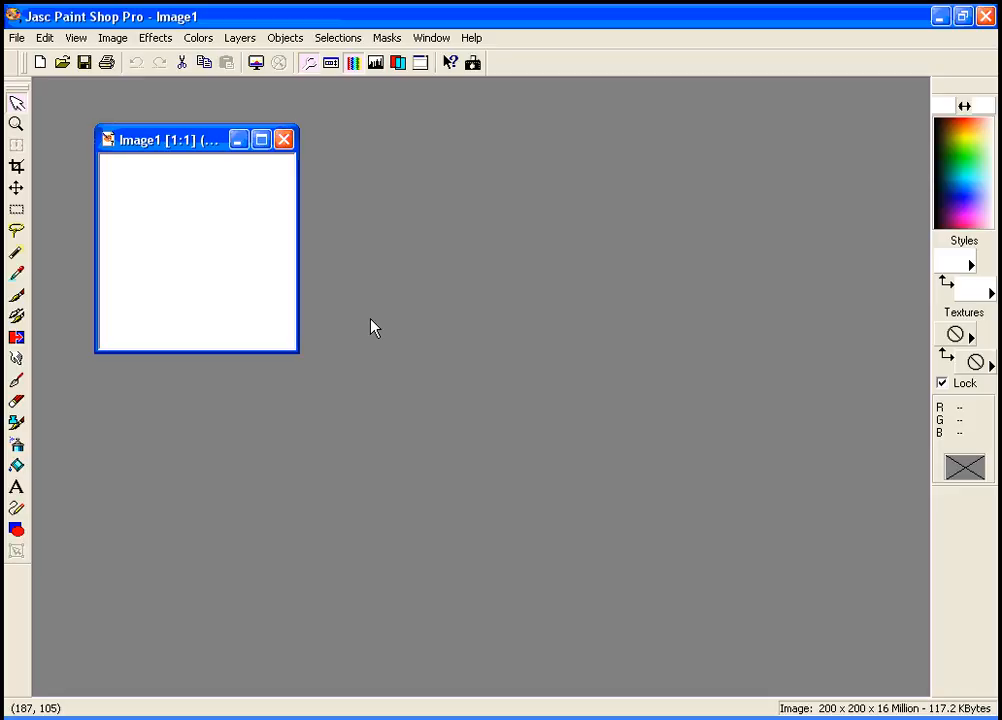
drag(202, 145, 210, 166)
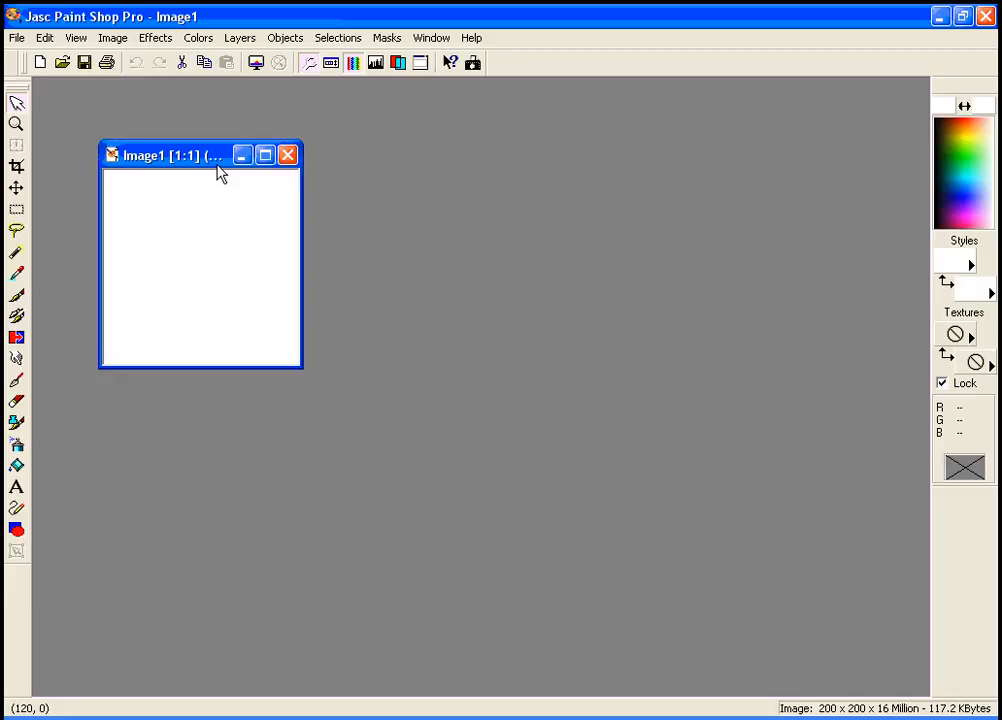
- Set the Selection tool to Ellipse and select a wide, curved hill shape across the lower half of the canvas
click(23, 211)
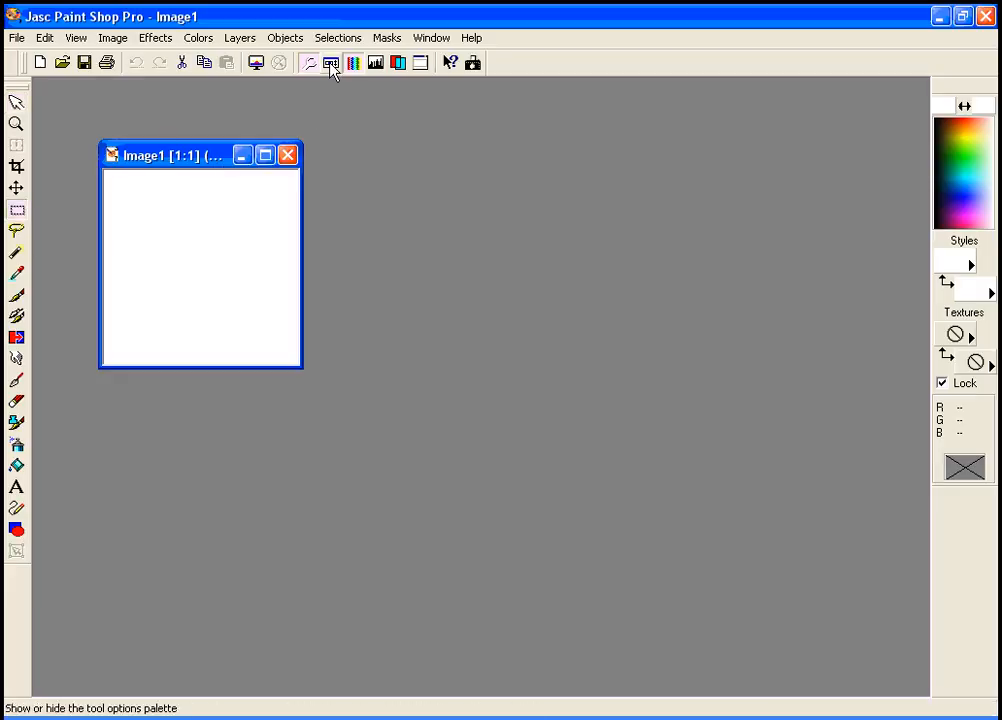
click(330, 62)
drag(749, 195, 487, 146)
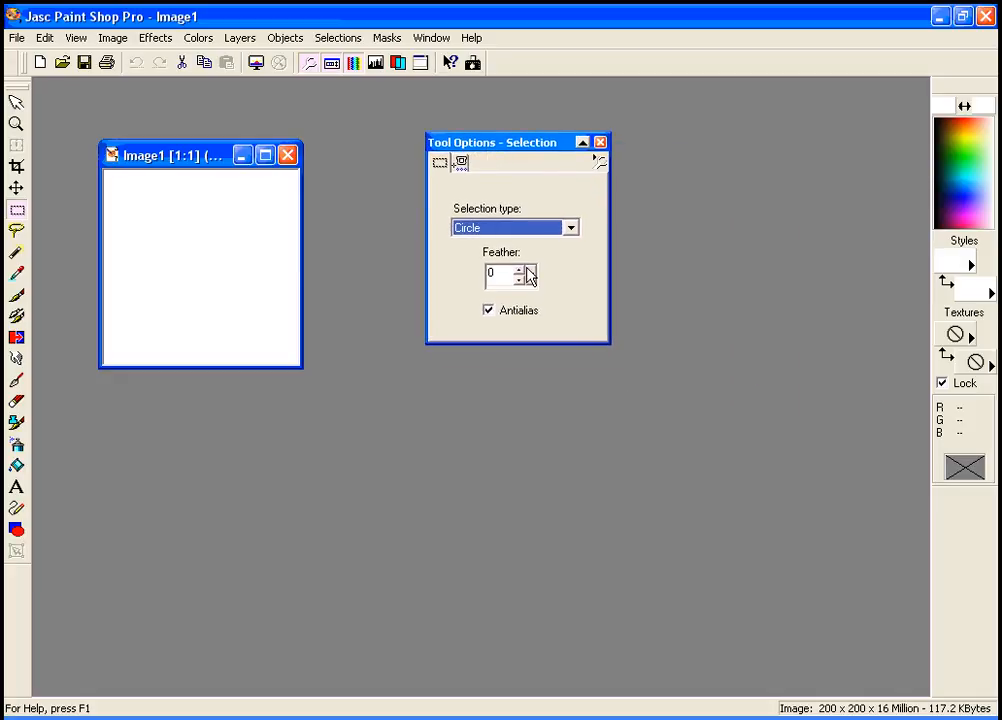
click(572, 233)
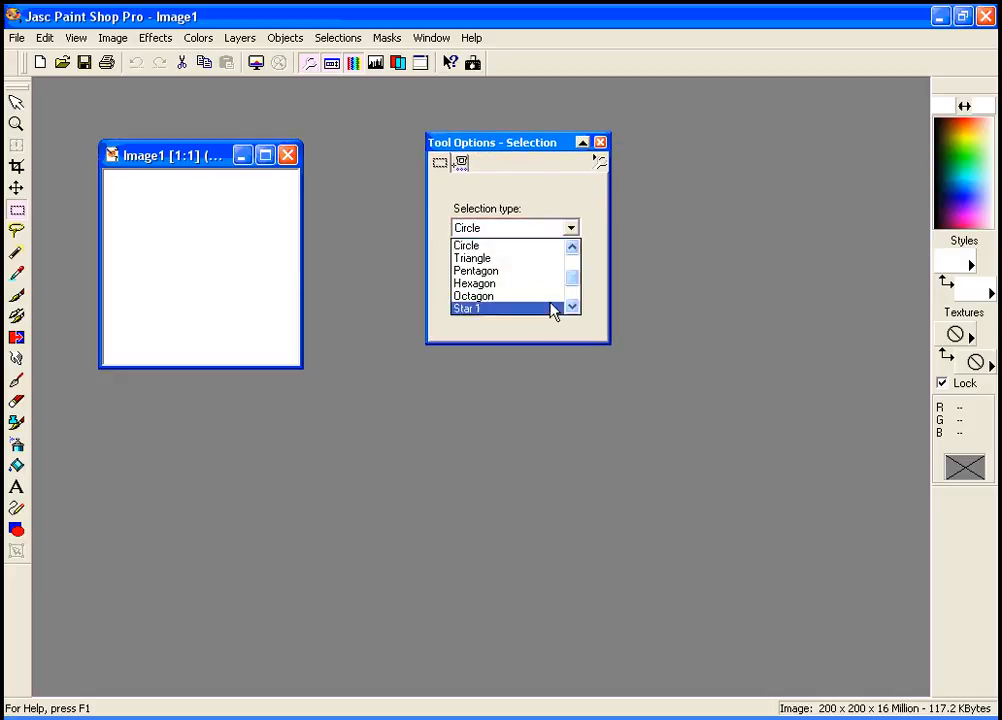
drag(570, 293, 573, 276)
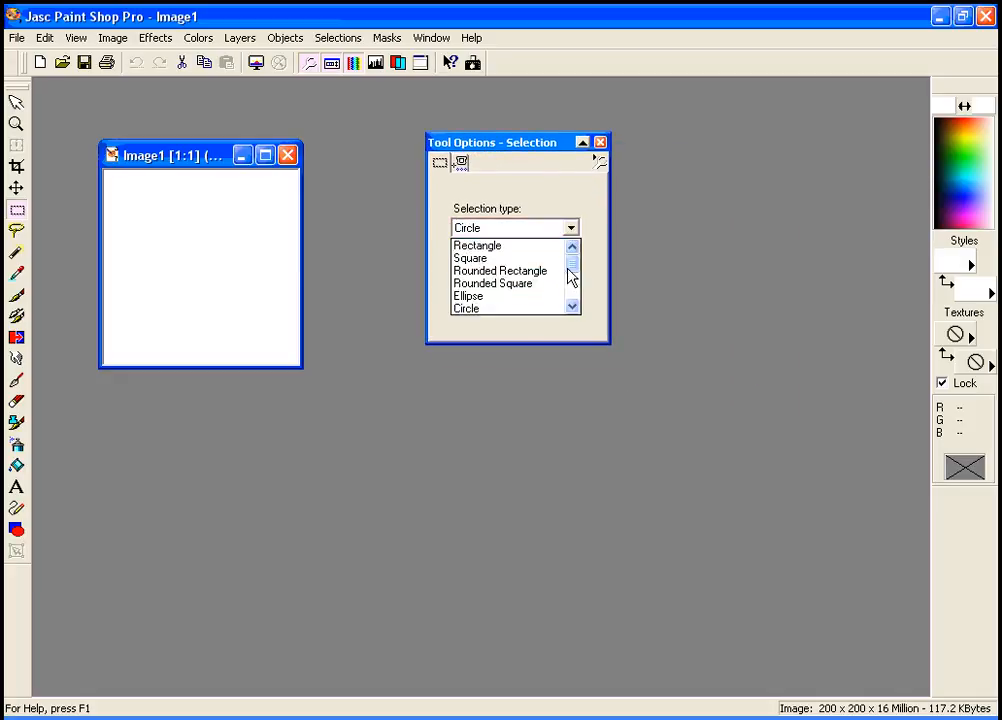
click(524, 296)
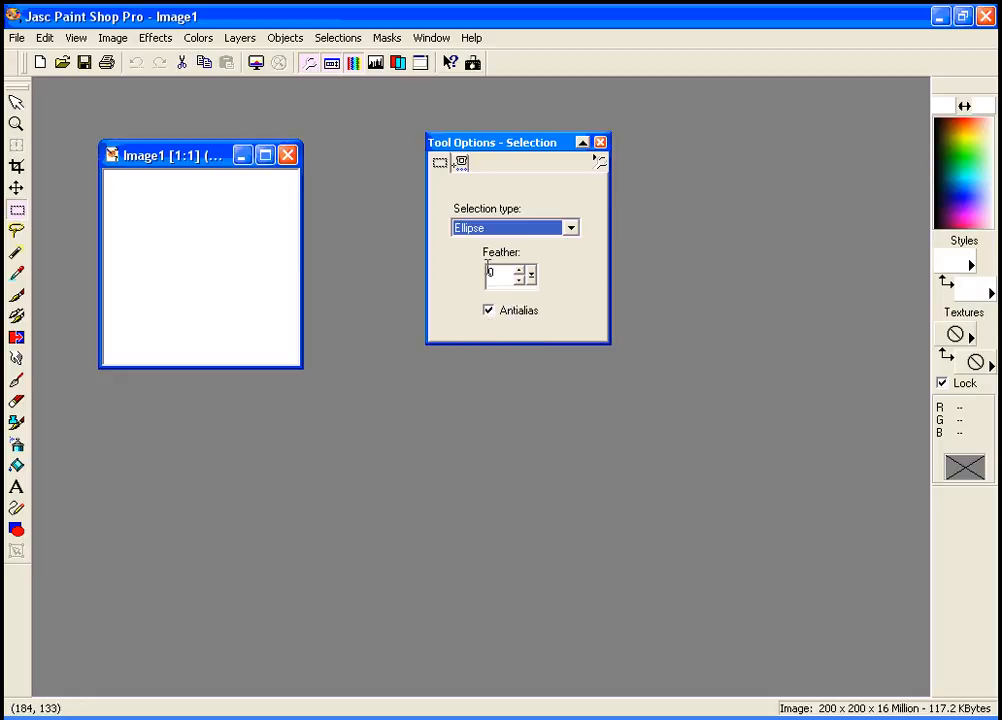
drag(195, 327, 329, 397)
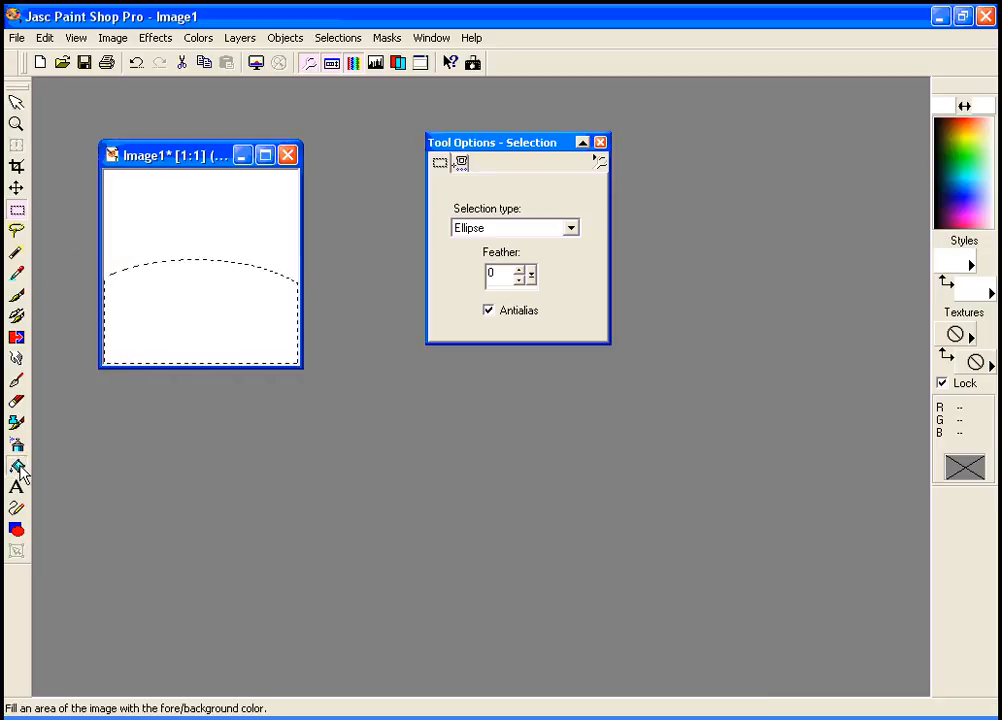
- Flood fill the selected hill shape with a solid orange-brown
click(17, 466)
click(972, 262)
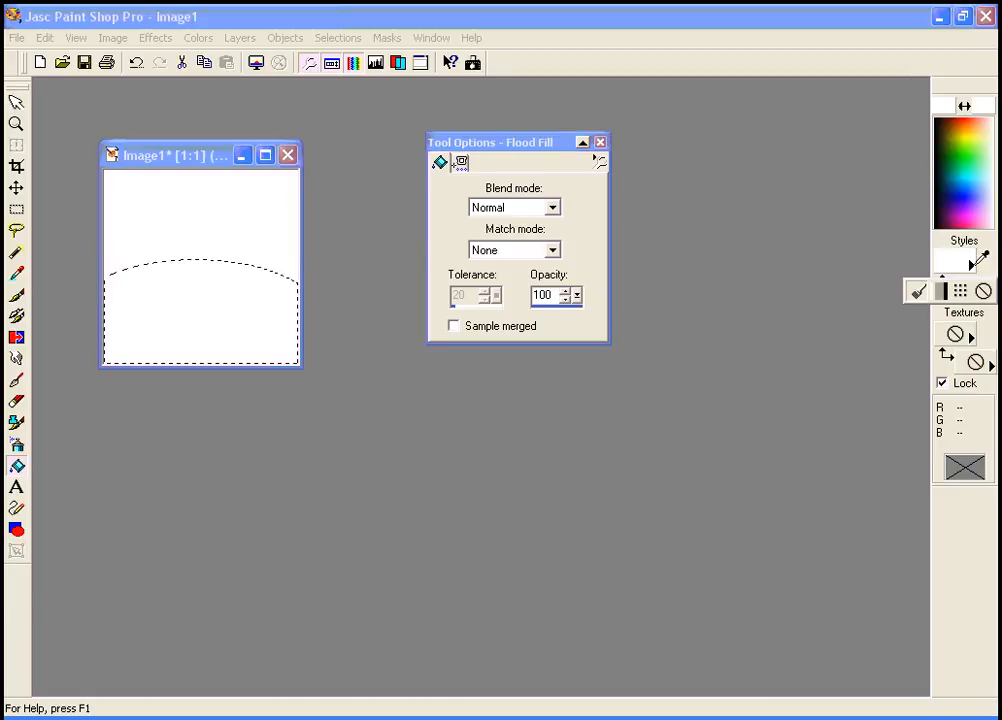
click(916, 292)
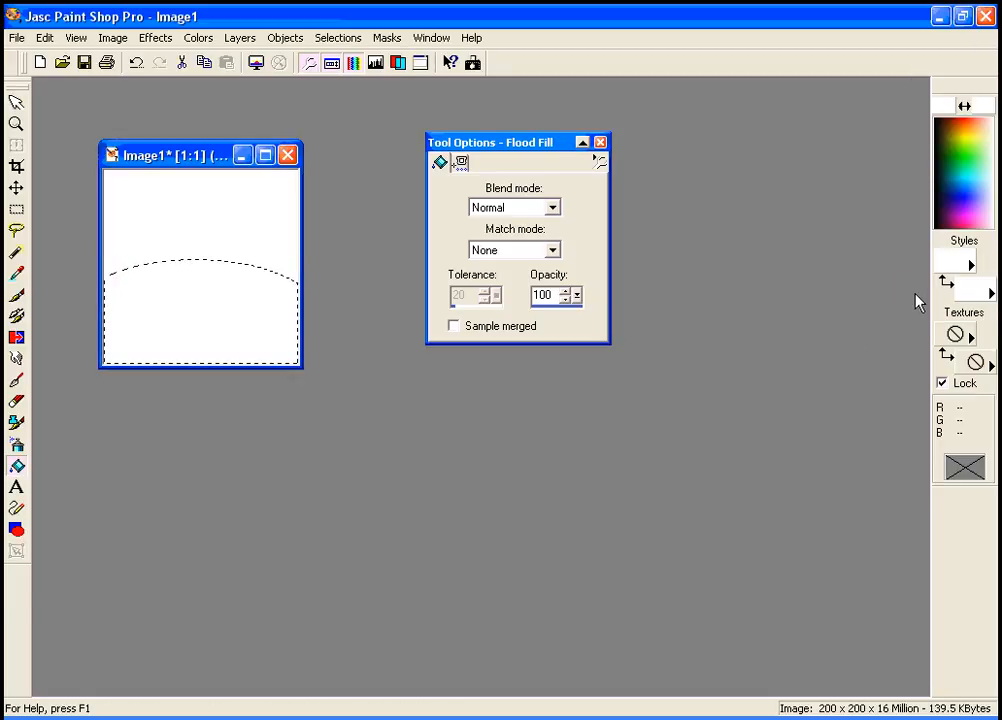
click(963, 121)
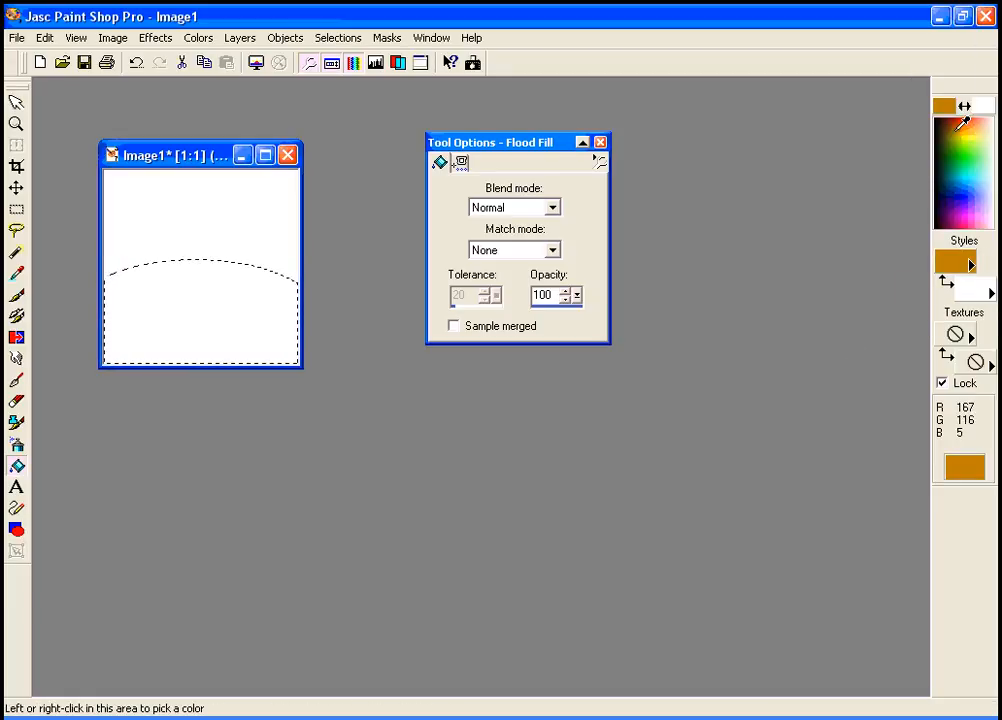
click(211, 312)
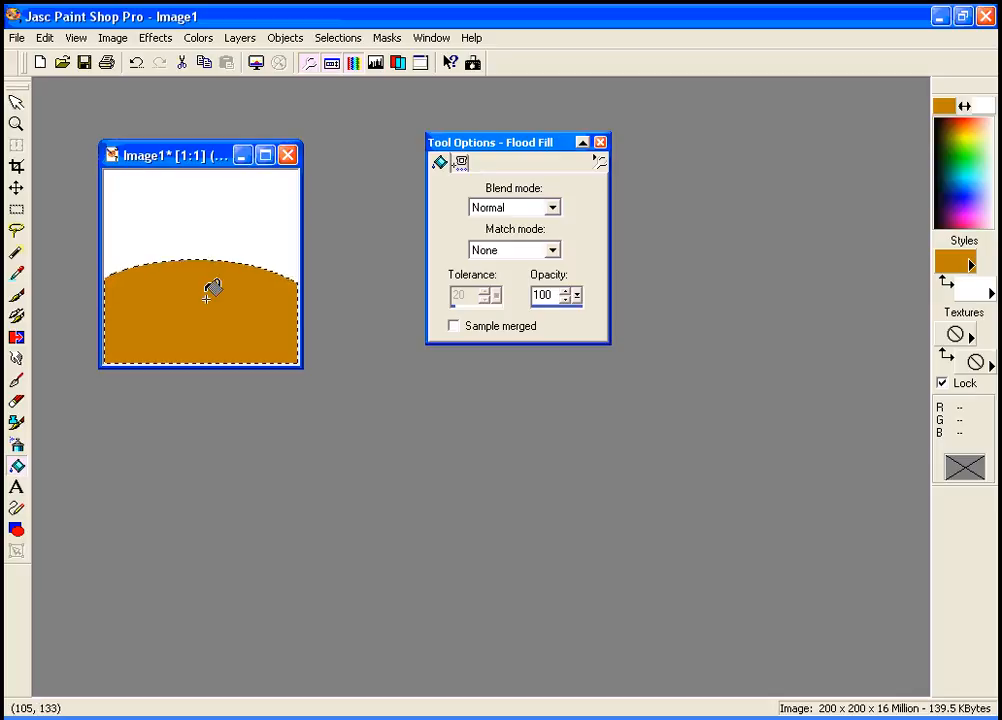
- Invert the selection to fill the sky above the hill with light blue, and clear the selection
click(340, 42)
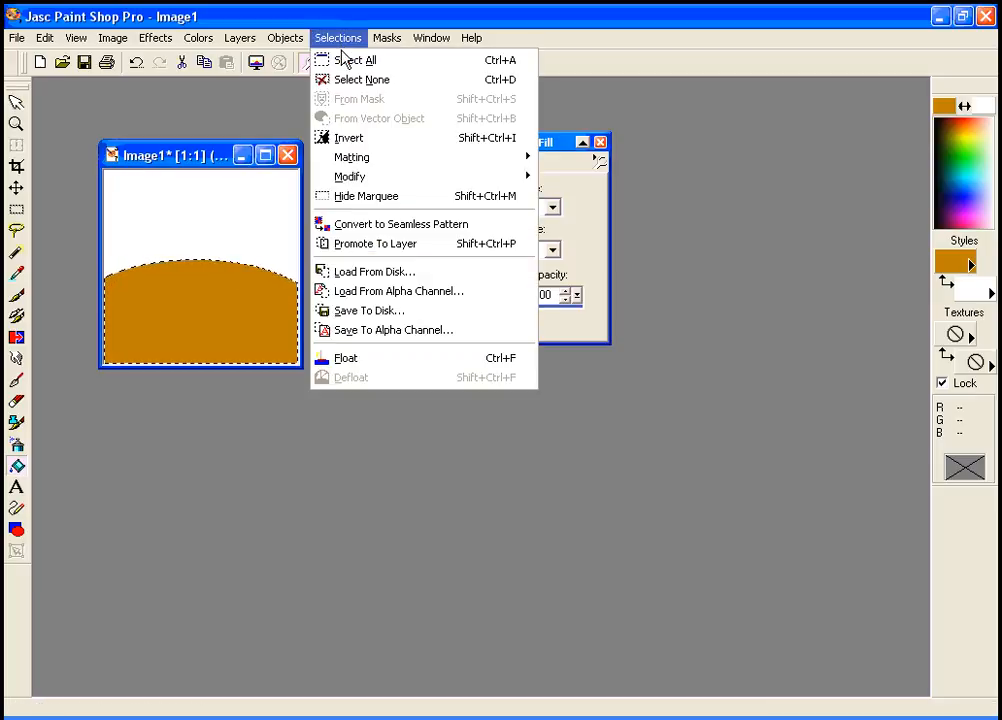
click(352, 138)
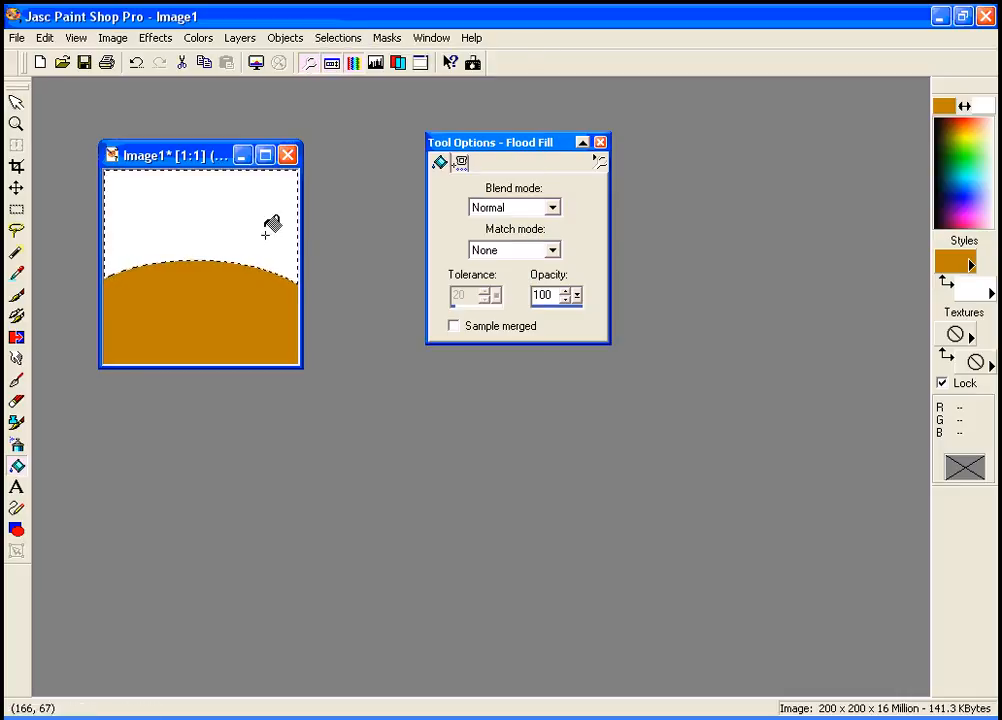
drag(978, 192, 980, 168)
click(208, 204)
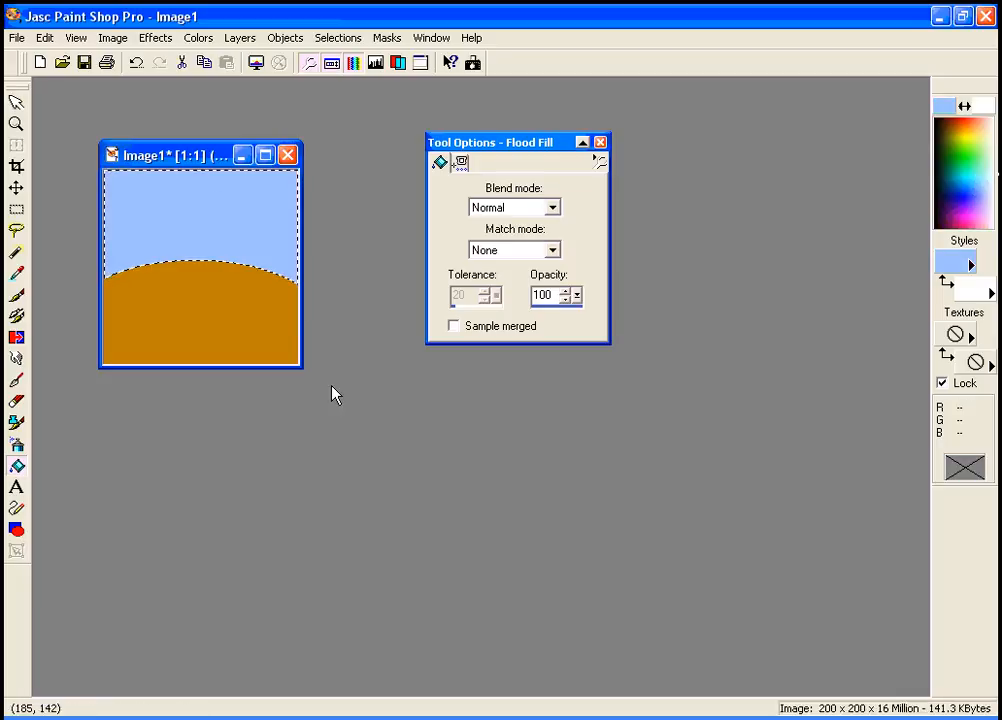
click(340, 42)
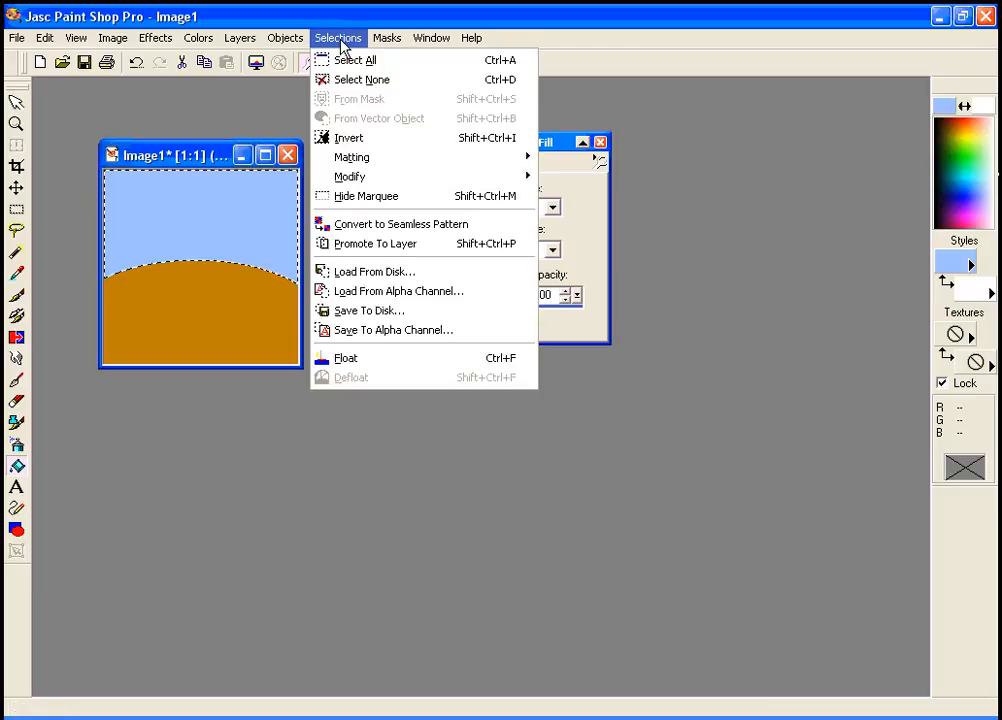
click(388, 80)
- Copy the landscape into a new image and arrange the two images side by side, clear of the tool options
drag(192, 158, 149, 110)
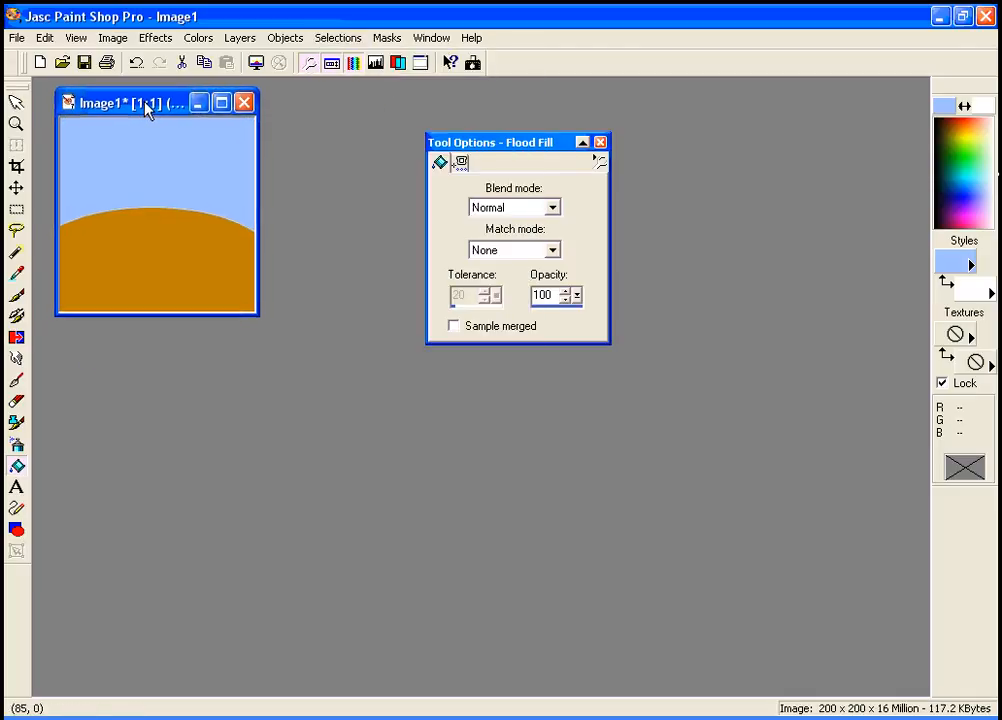
drag(514, 150, 778, 457)
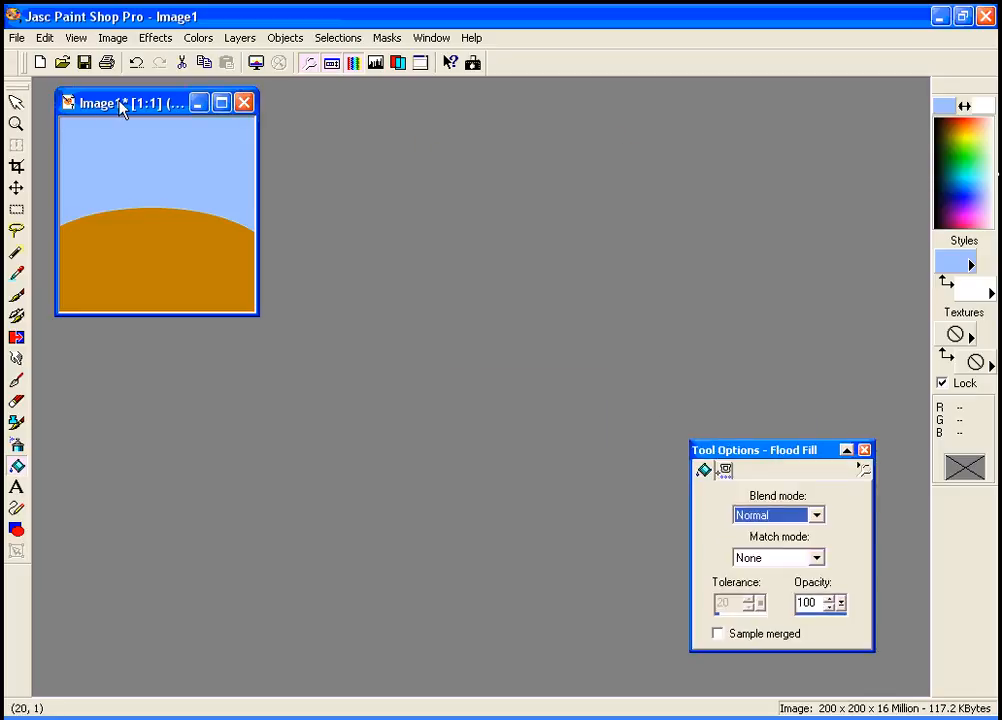
click(202, 62)
click(226, 62)
drag(129, 128, 338, 108)
drag(785, 458, 781, 245)
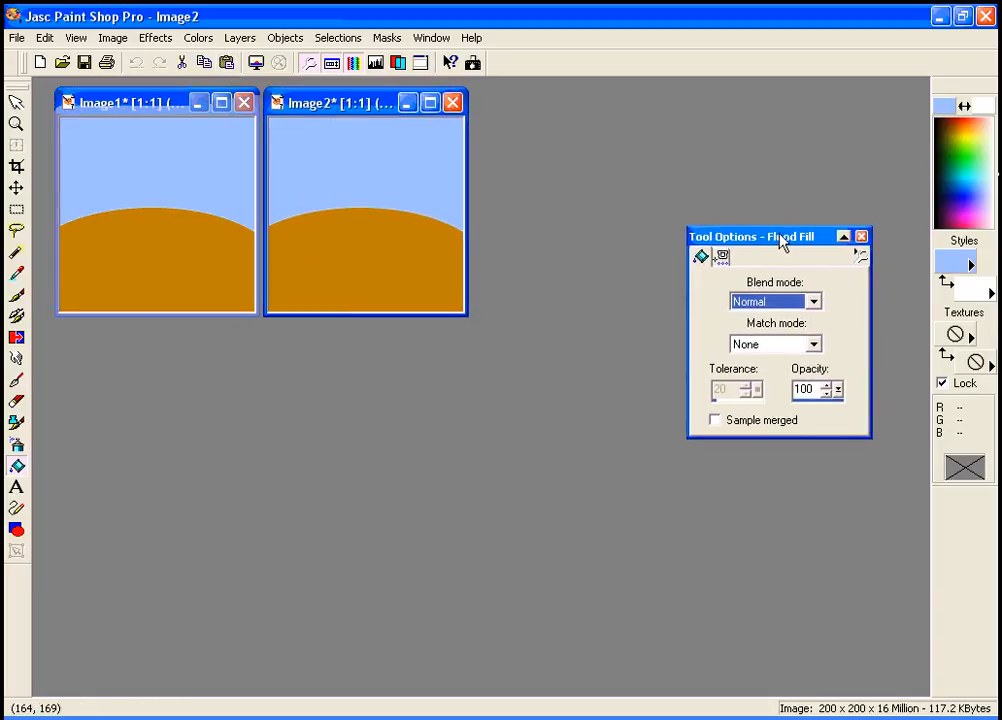
- Configure the Paint Brush with the Vertical shape, size 15 and hardness 37
click(17, 296)
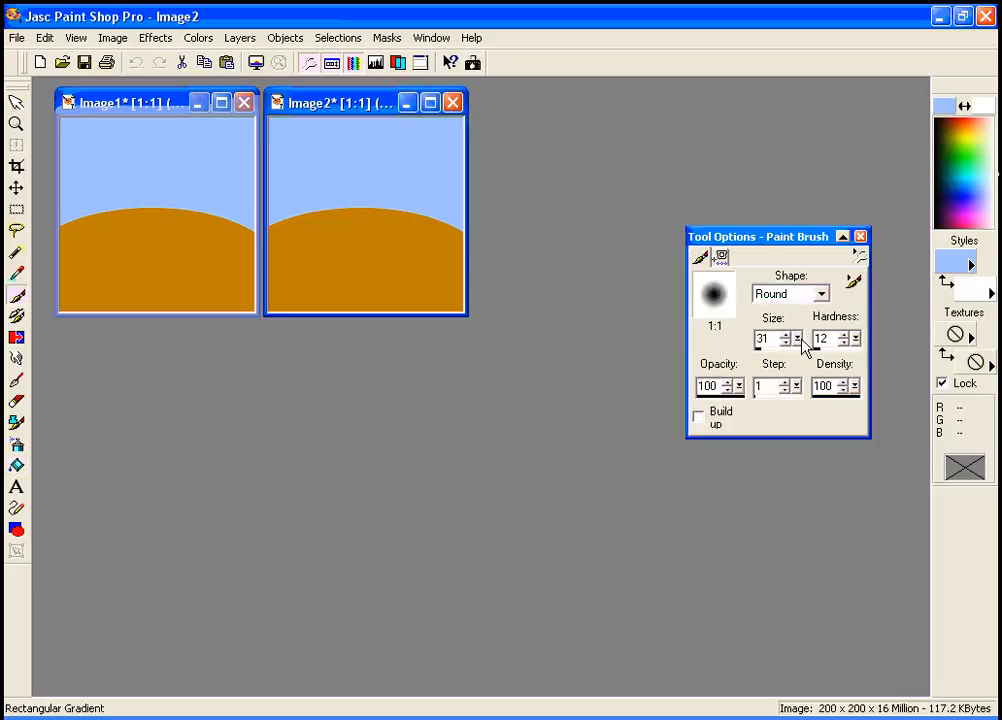
click(821, 293)
scroll(823, 325, up, 1)
scroll(824, 335, down, 1)
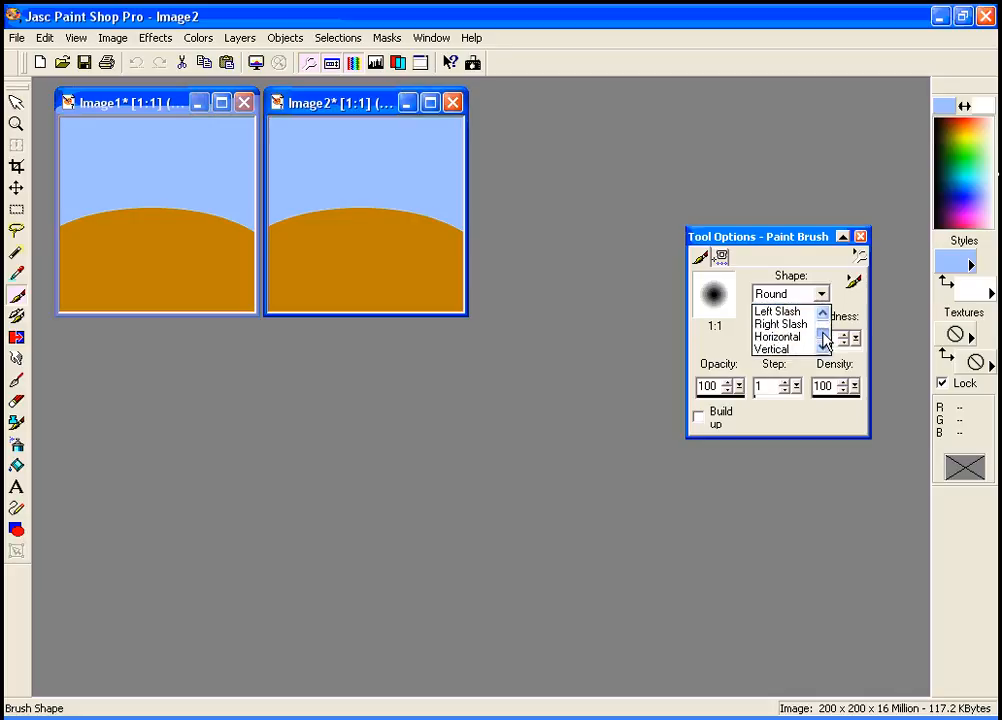
click(772, 349)
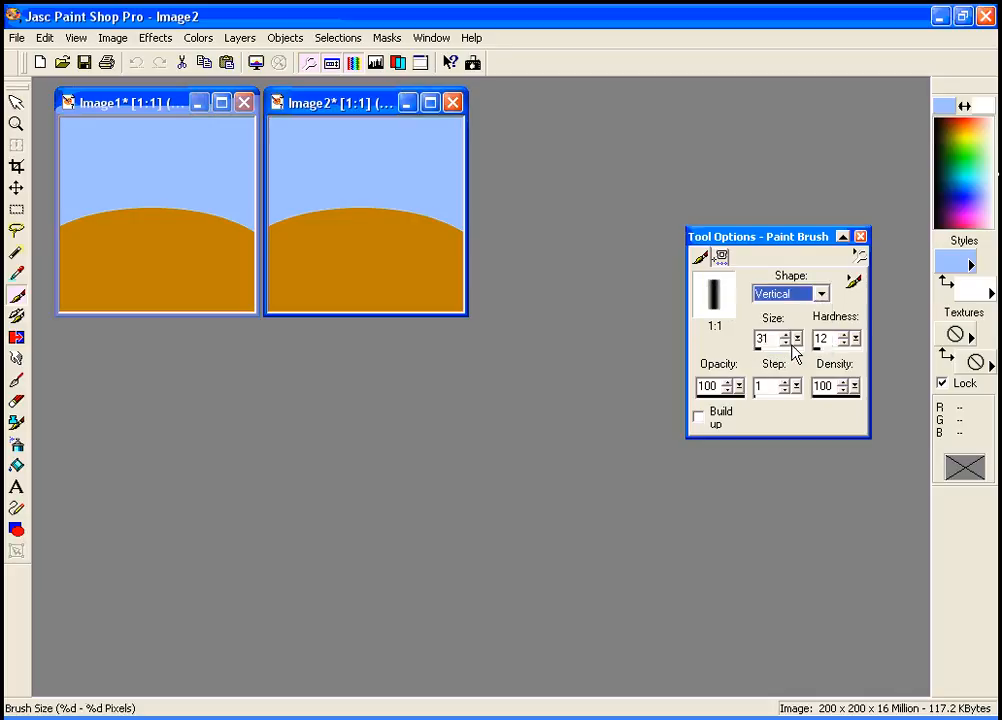
drag(797, 341, 790, 342)
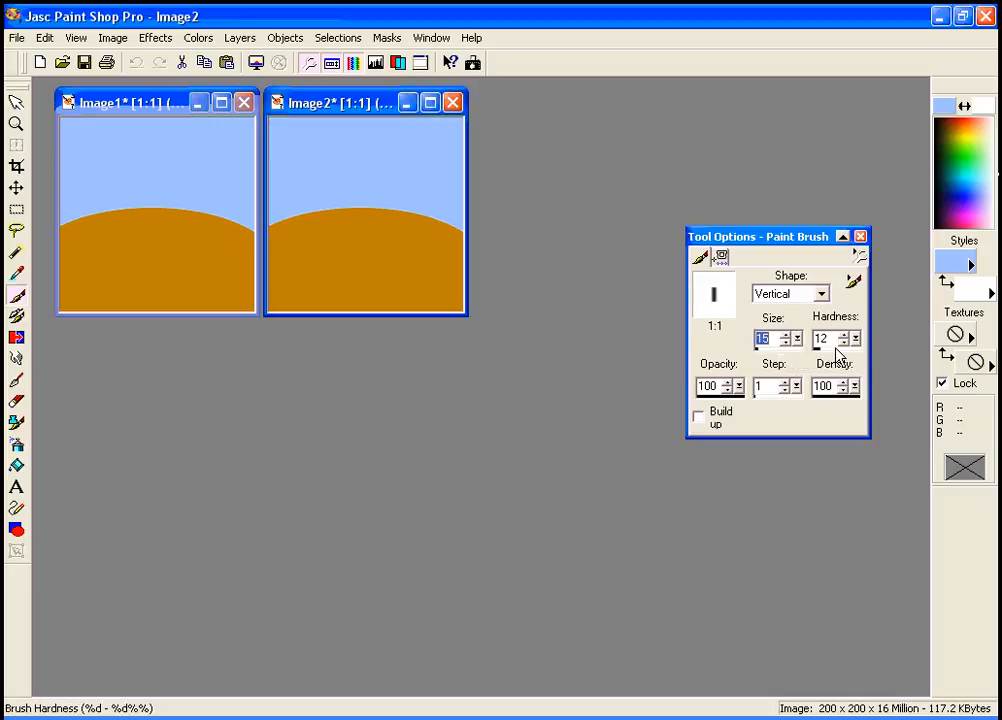
drag(857, 340, 883, 360)
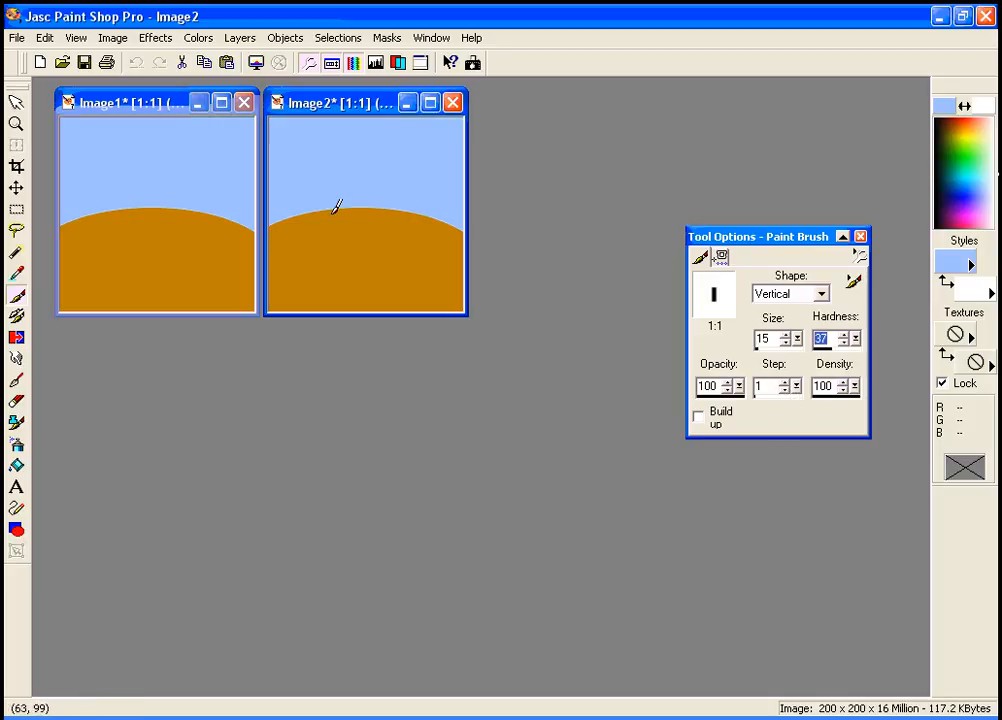
- Paint a short green vertical sprout on the hill in the second image
click(963, 156)
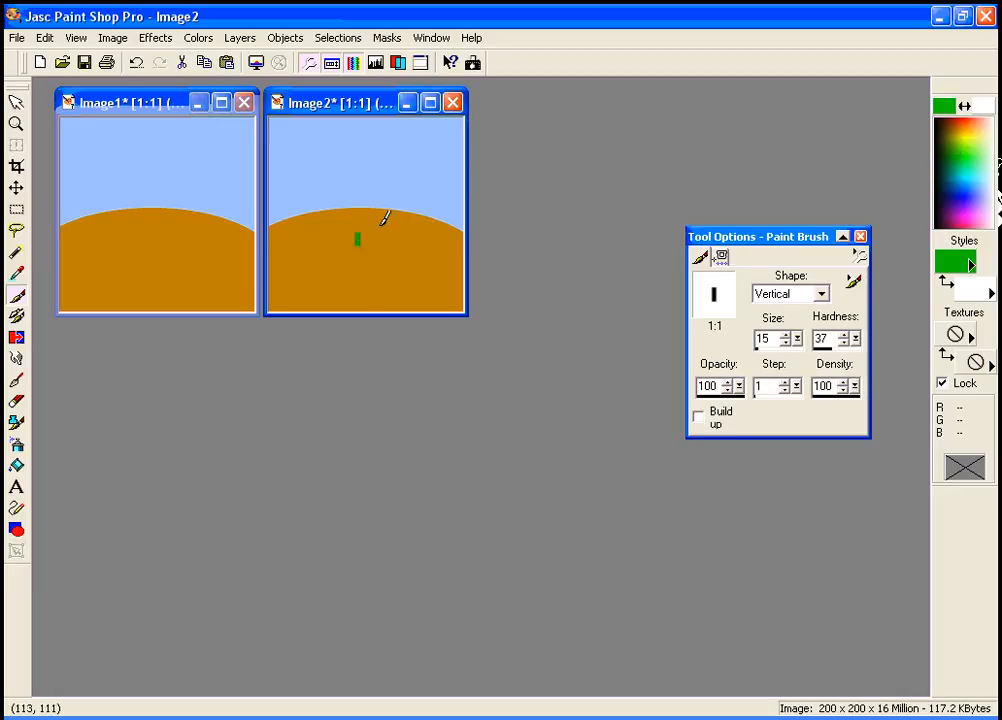
mouse_move(330, 103)
mouse_down()
mouse_move(355, 104)
mouse_move(332, 104)
mouse_up()
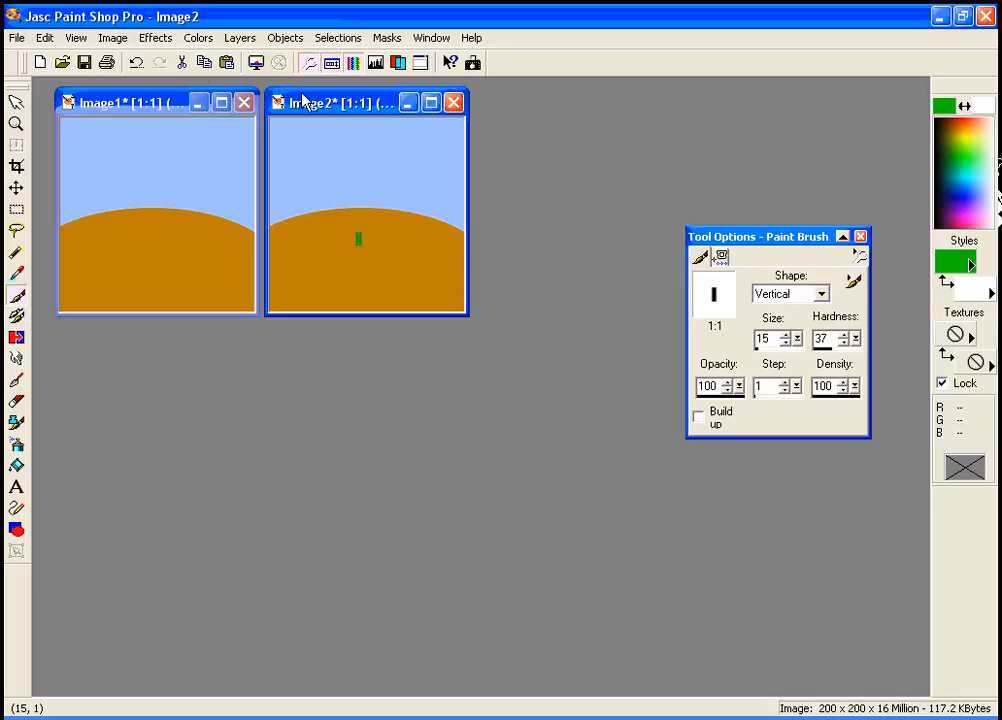
- Duplicate the second frame as a third image beside it and extend its green stem upward, redoing the misplaced brush mark
click(227, 63)
drag(172, 158, 572, 114)
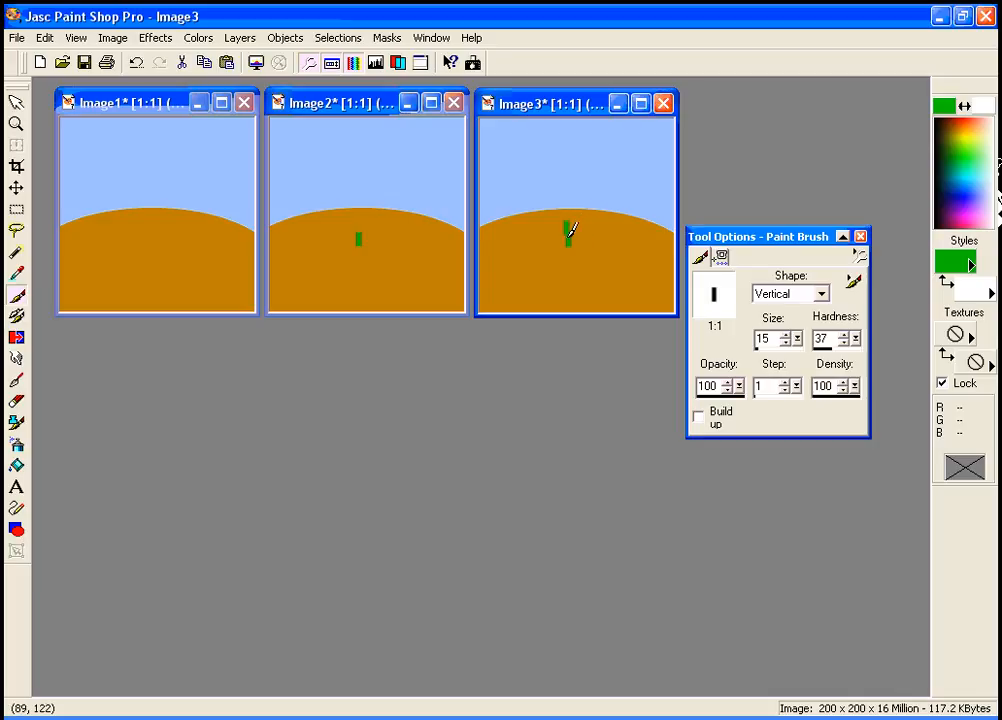
click(136, 62)
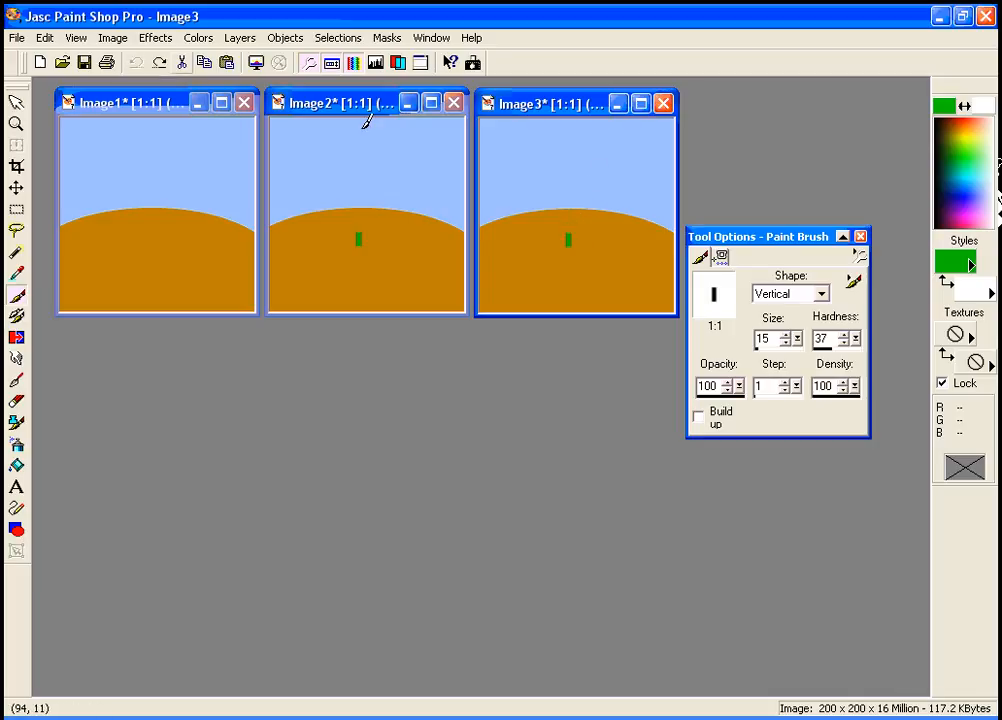
click(569, 228)
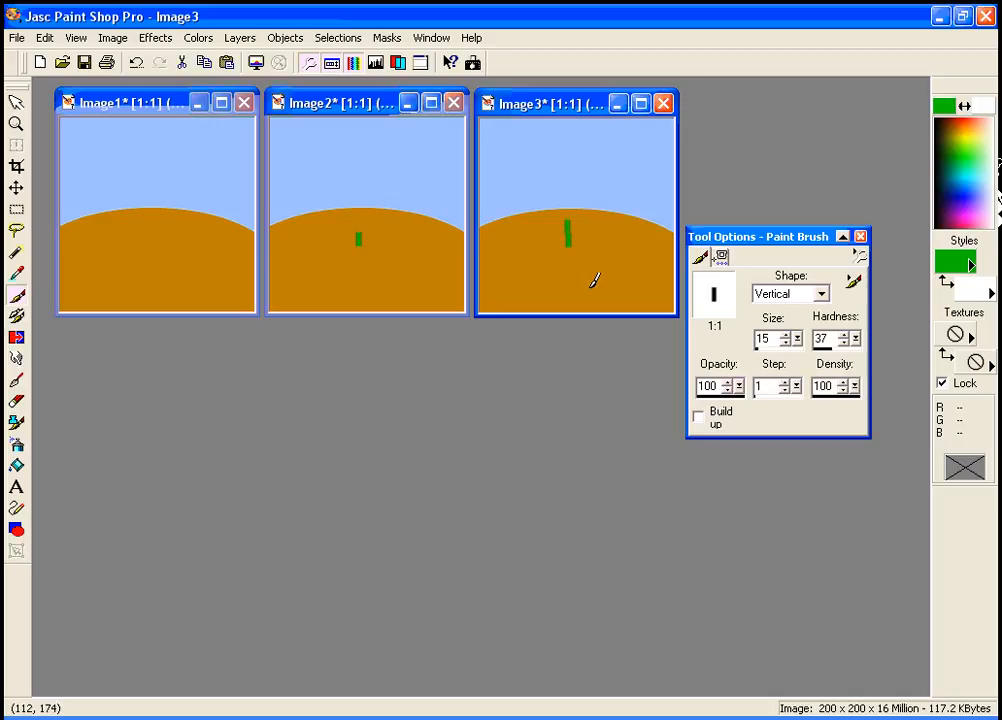
- Duplicate the third frame as a fourth image, place it beside the others and move the brush options off it
click(203, 62)
click(227, 62)
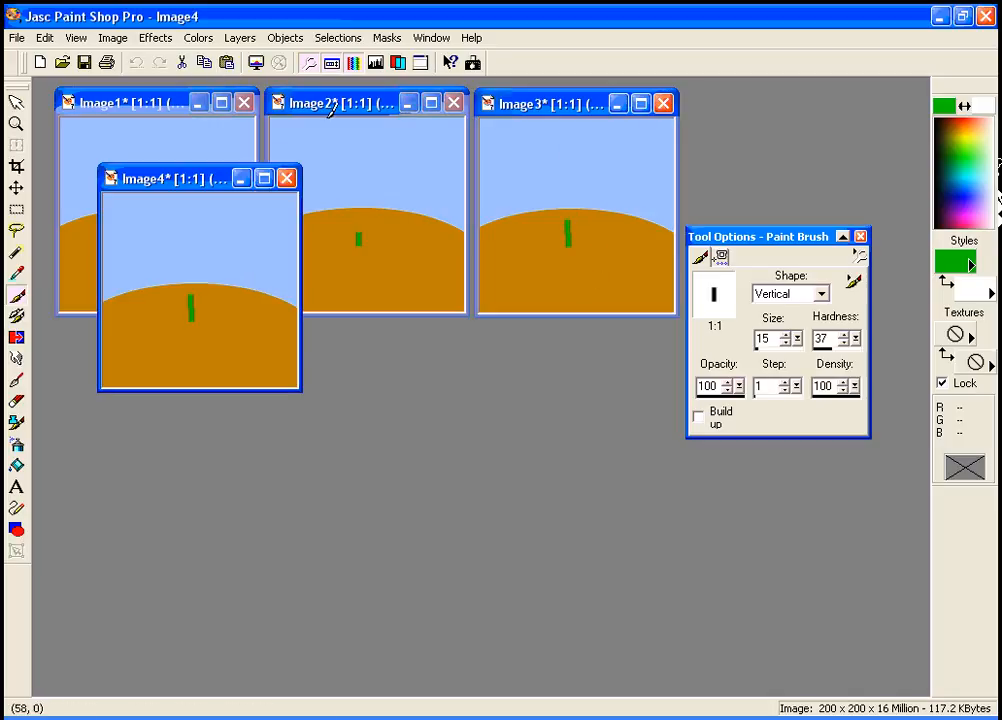
drag(186, 190, 766, 112)
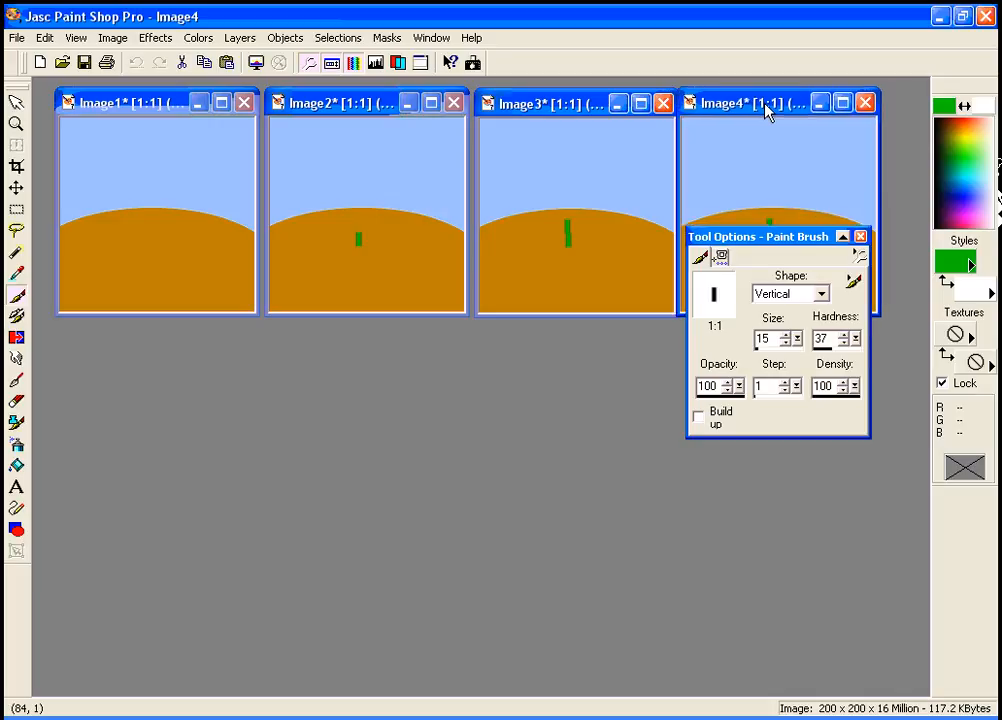
drag(776, 238, 786, 405)
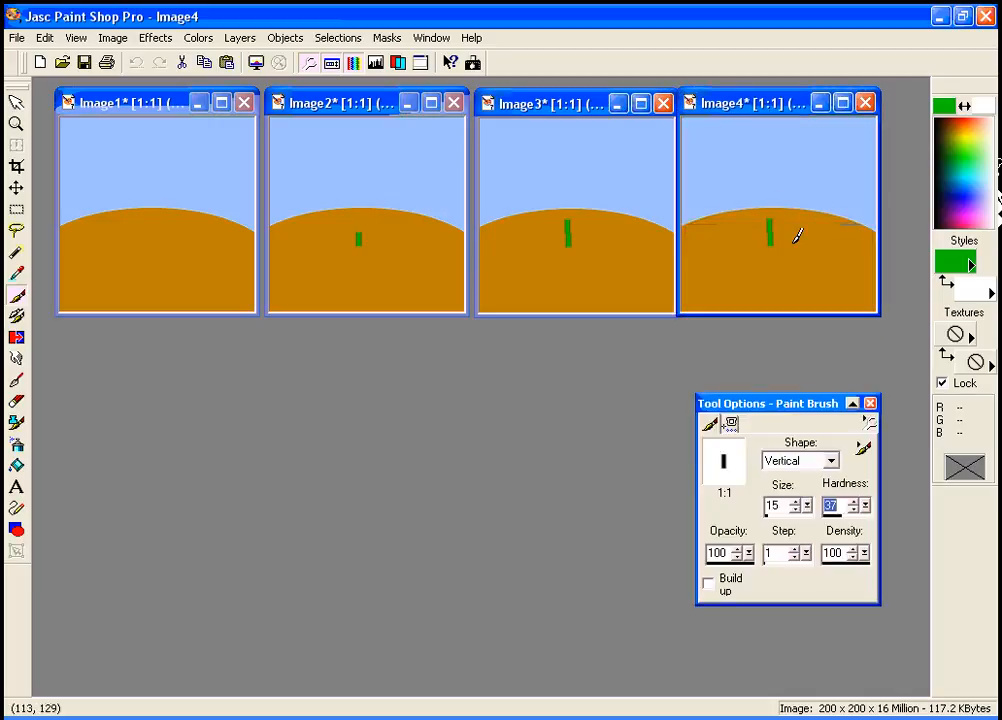
key(Down)
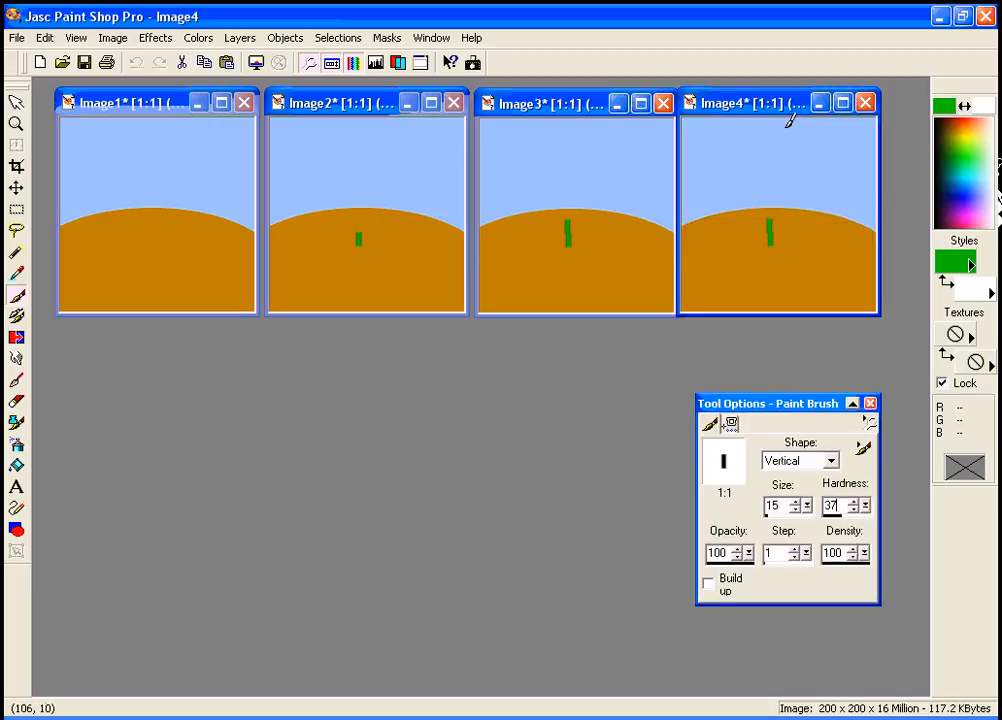
- Extend the green stem in the fourth image up past the hill's crest, redoing the first brush mark
scroll(802, 197, up, 1)
scroll(736, 334, up, 1)
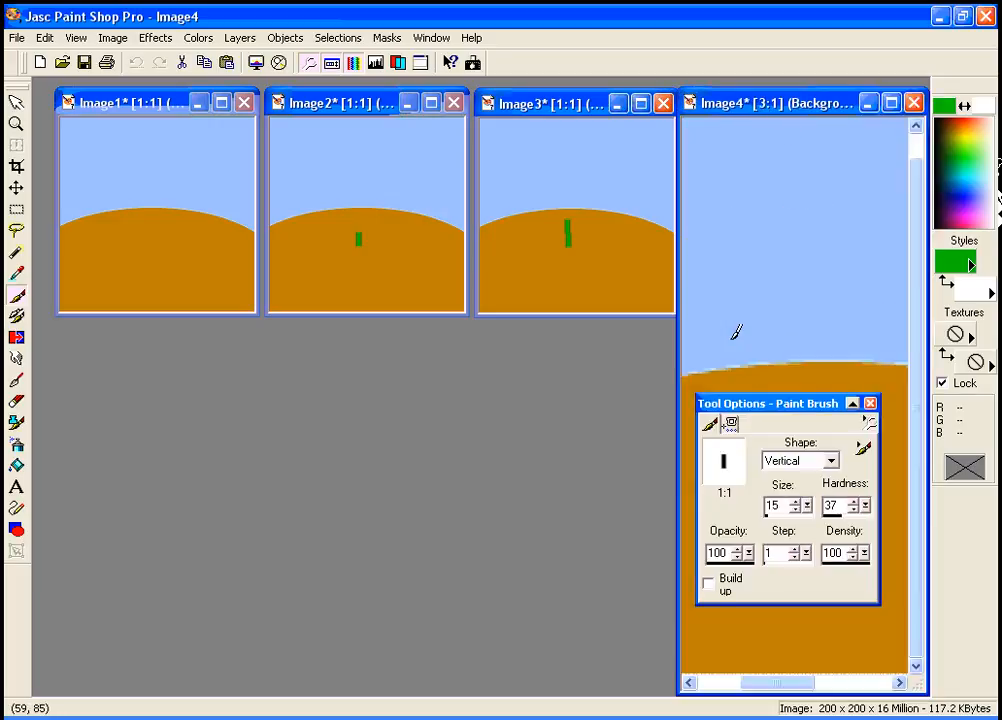
scroll(777, 382, down, 1)
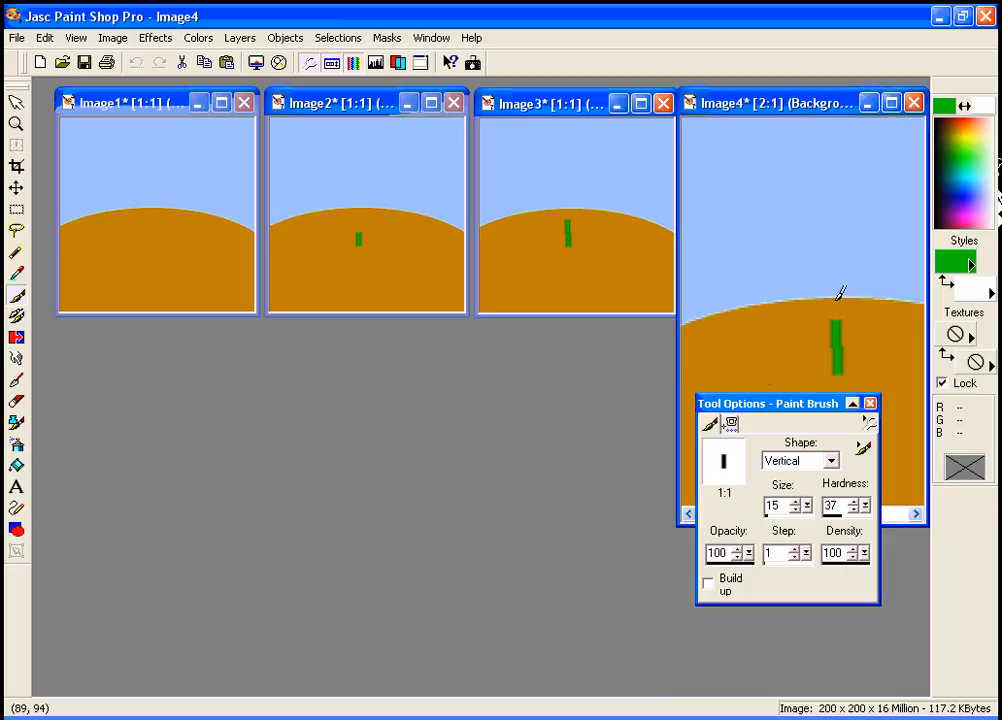
click(838, 294)
key(ctrl+z)
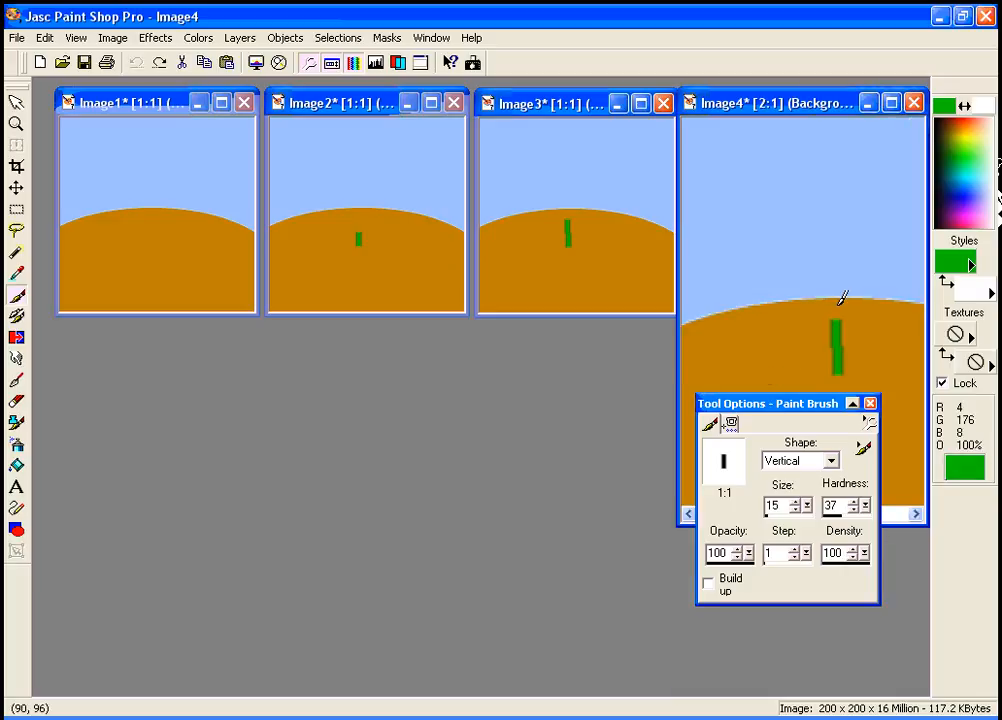
click(840, 297)
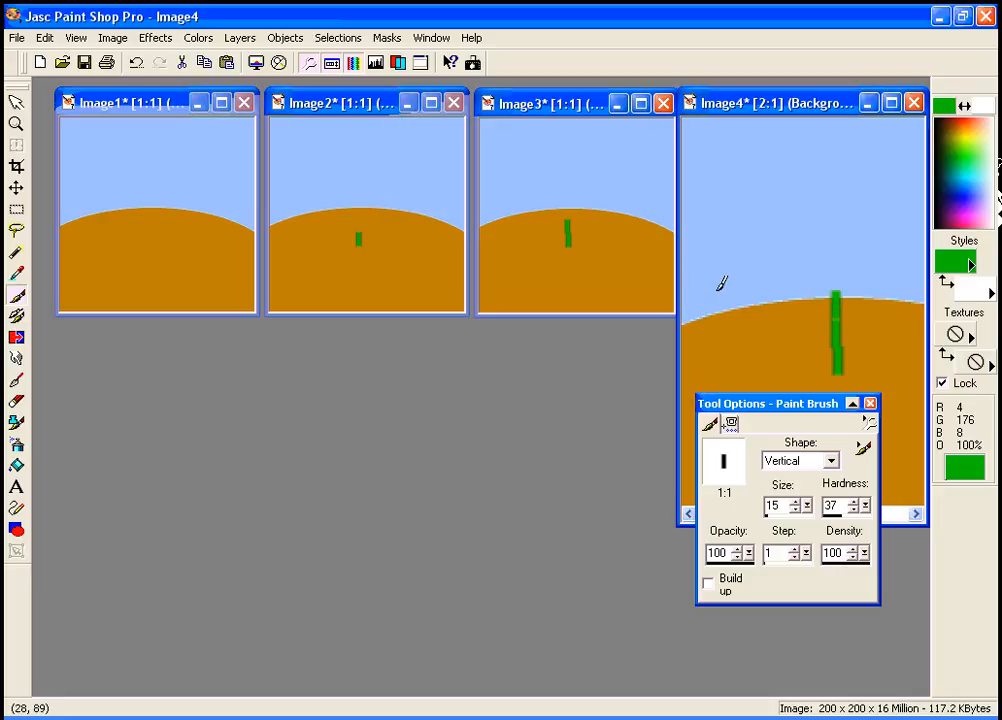
key(minus)
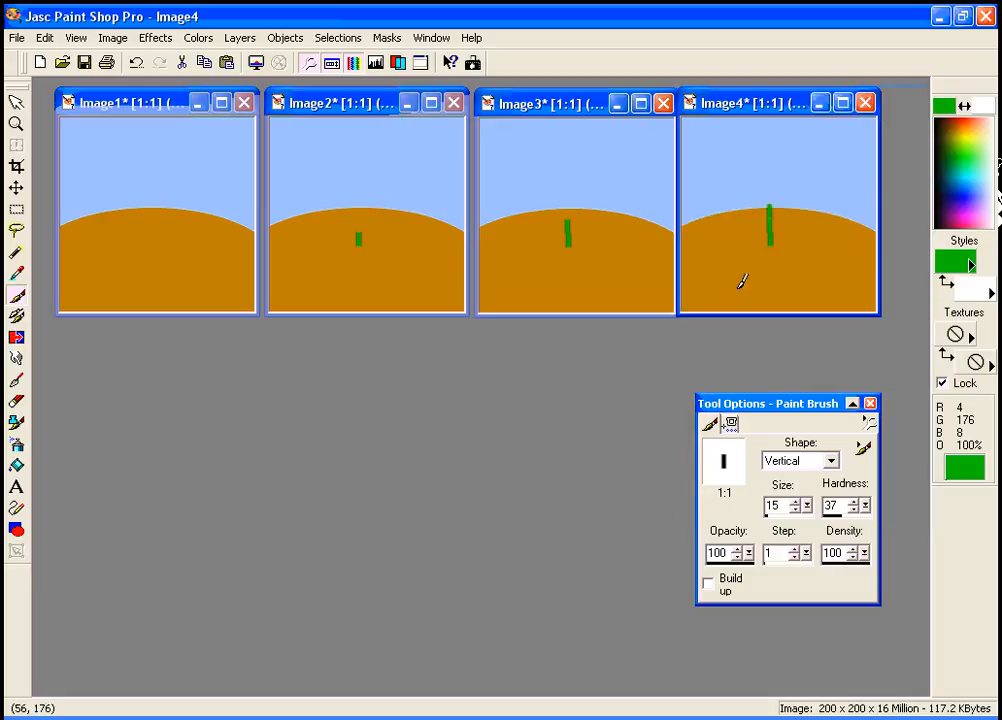
- Create a fifth frame with a taller stem from the fourth and duplicate it as a sixth, placing both in a second row
click(228, 63)
drag(222, 213, 172, 357)
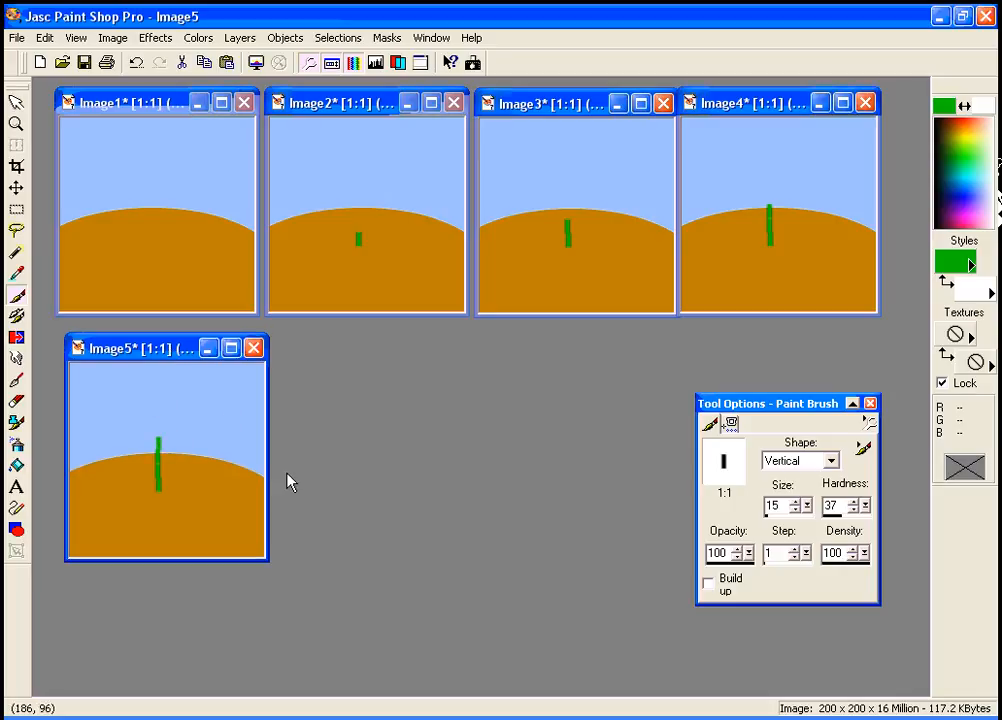
key(ctrl+v)
drag(252, 236, 389, 349)
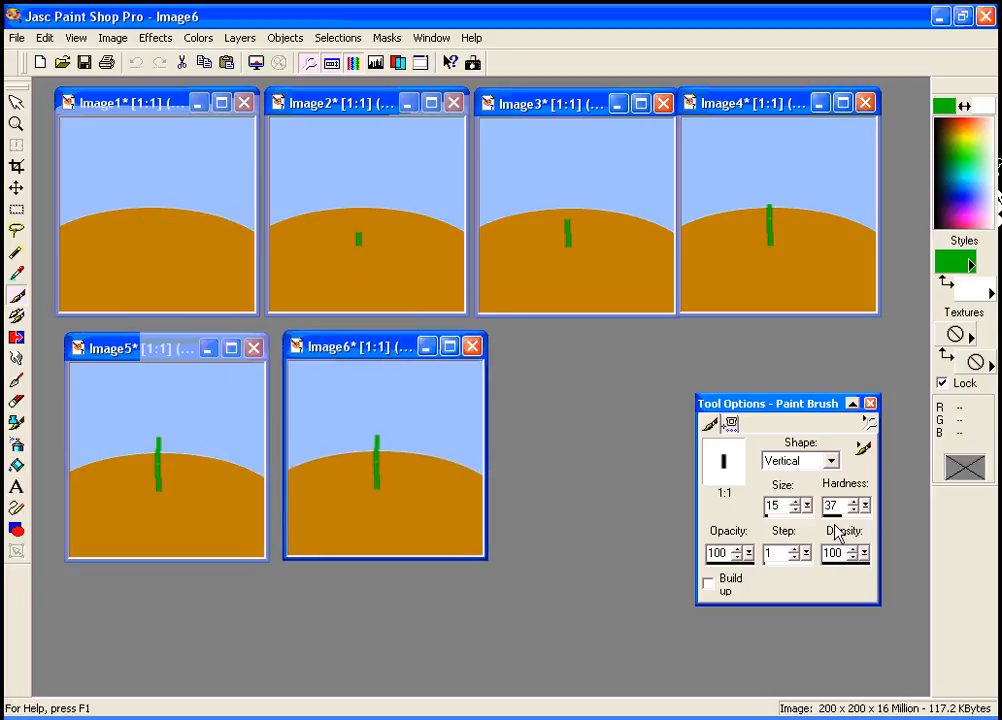
- Paint a yellow blossom atop the stem in the sixth image with a Round brush of size 29
click(831, 462)
drag(833, 497, 816, 514)
click(792, 491)
click(977, 136)
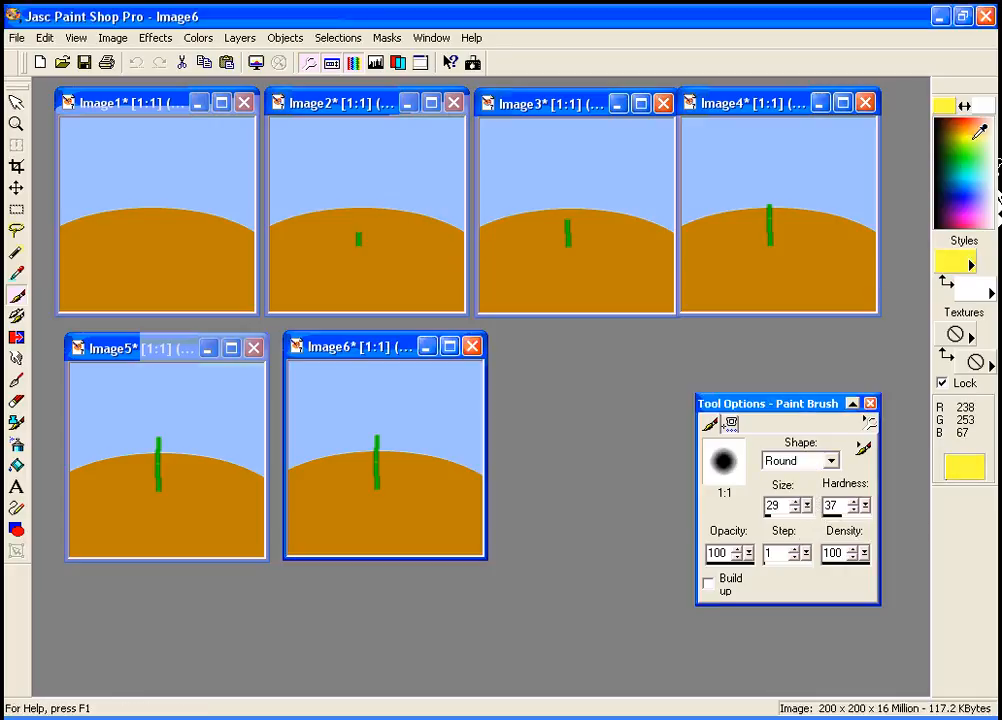
click(376, 430)
- Duplicate the sixth frame as a seventh image beside it and paint an orange-red petal above the blossom with brush size 17
key(shift+d)
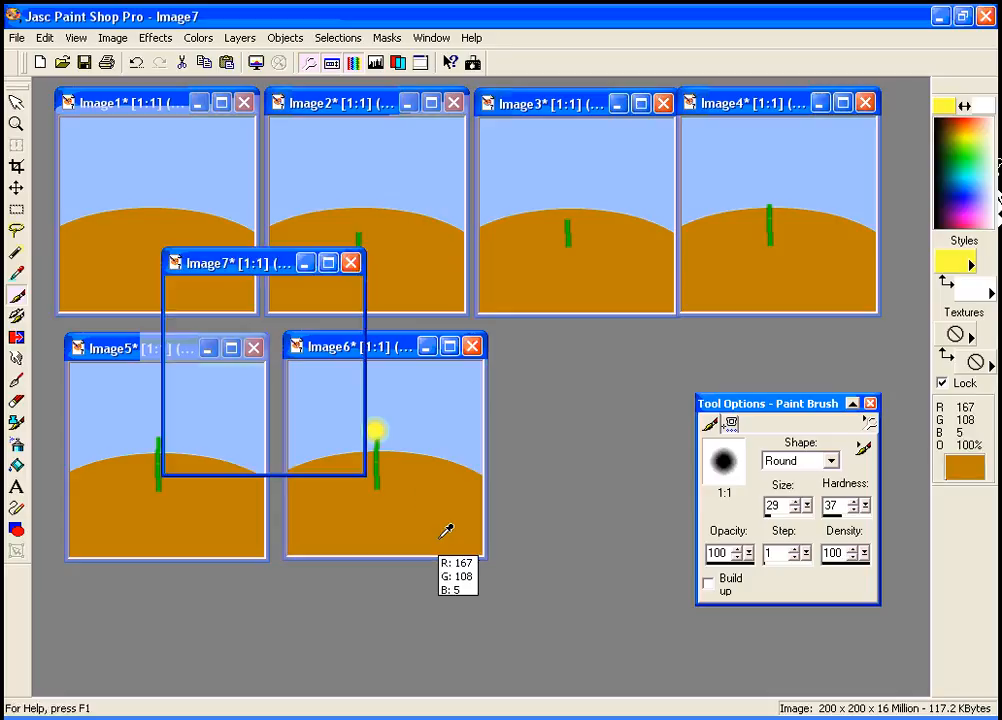
drag(264, 272, 589, 357)
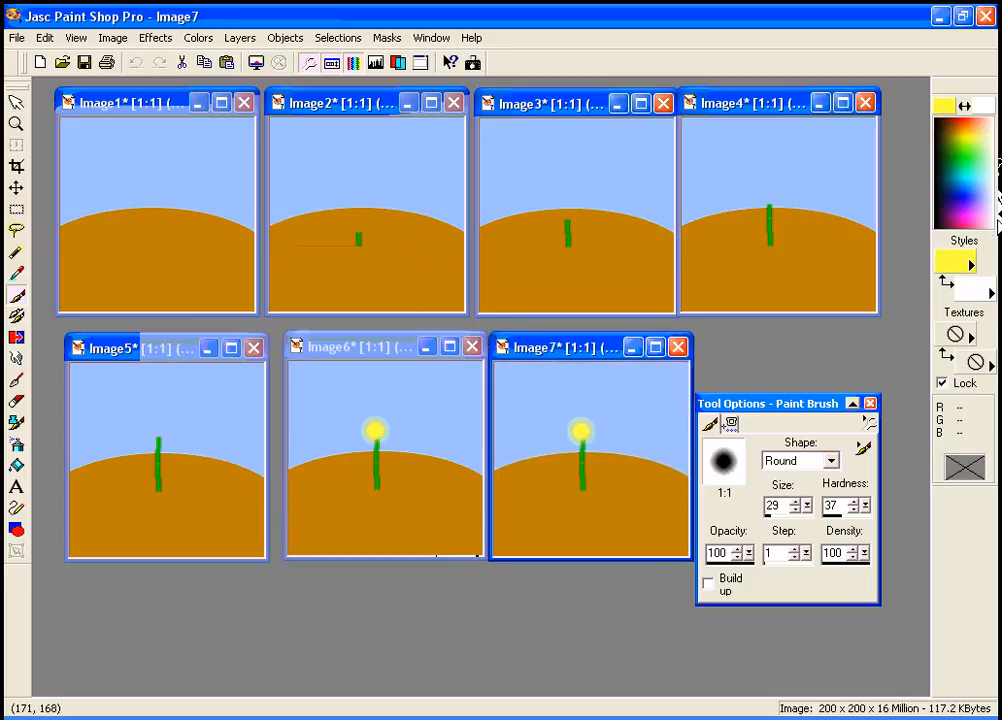
click(971, 124)
click(968, 124)
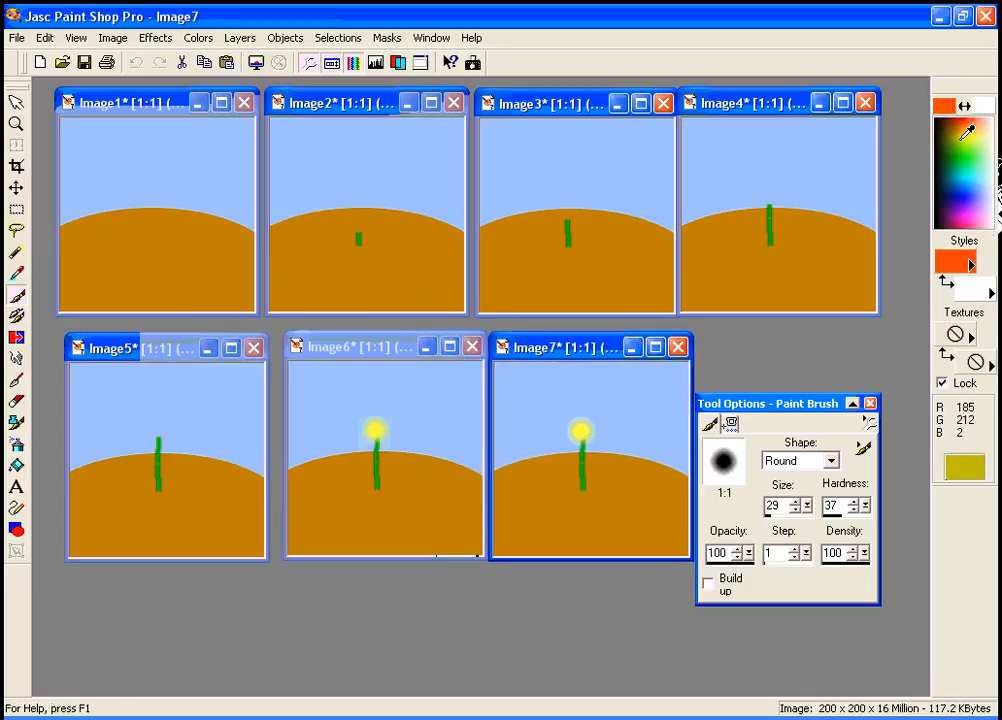
drag(809, 507, 801, 507)
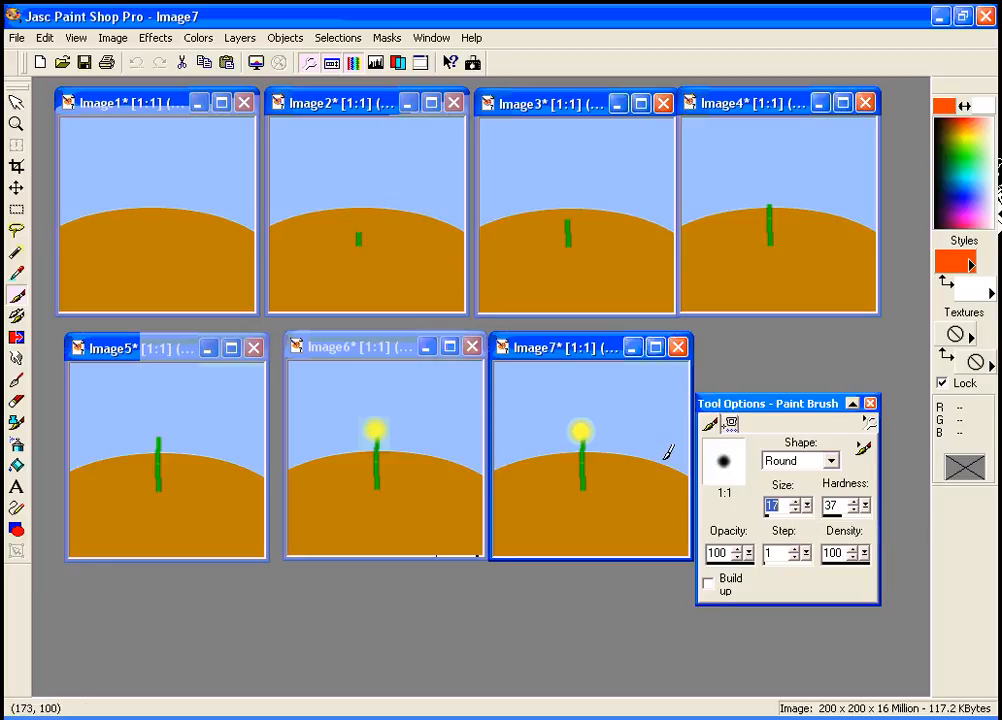
click(579, 418)
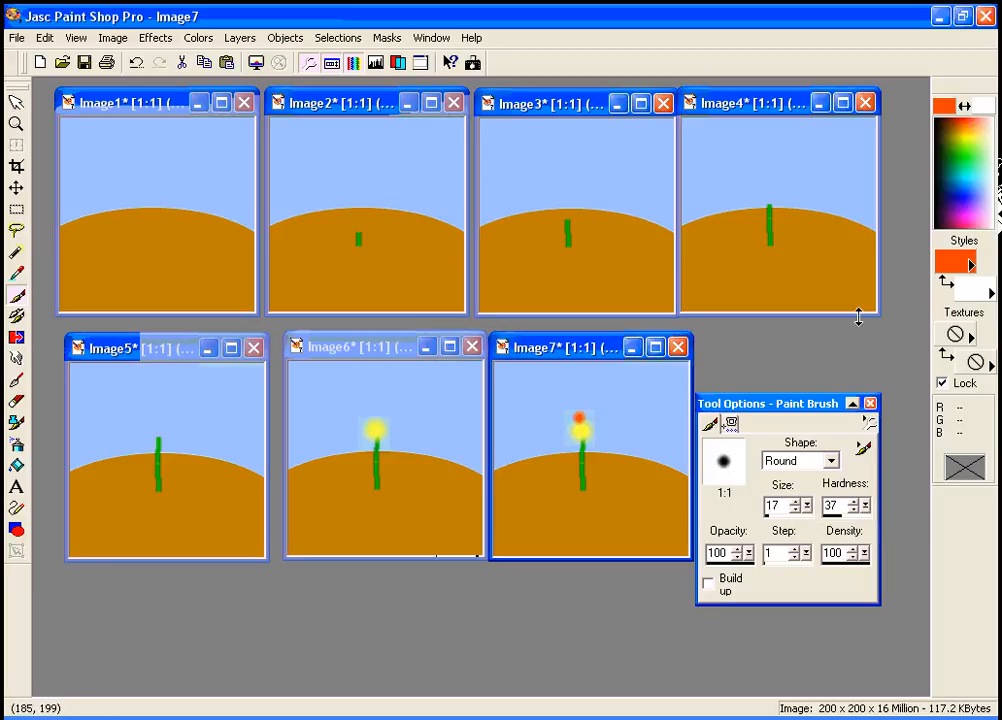
- Duplicate the seventh frame as an eighth image, move the brush options off it and add a blue petal beside the orange-red one
key(shift+d)
drag(262, 297, 787, 356)
drag(781, 407, 770, 125)
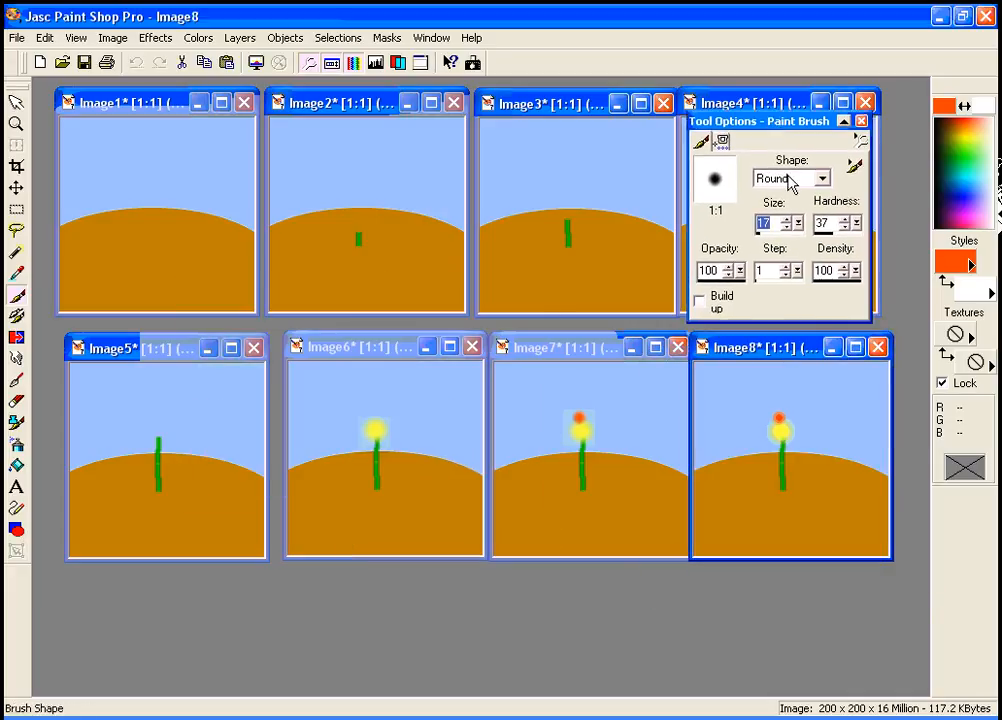
click(965, 157)
click(974, 187)
click(788, 423)
- Duplicate the eighth frame as a ninth image and paint a pink petal below the blue one
key(shift+d)
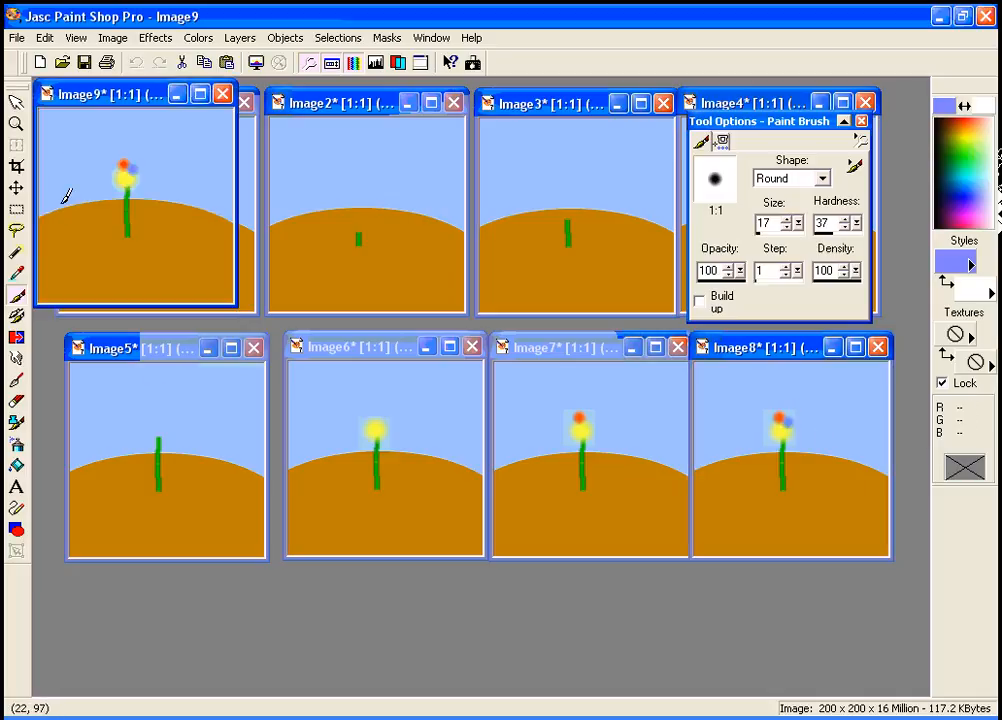
click(975, 210)
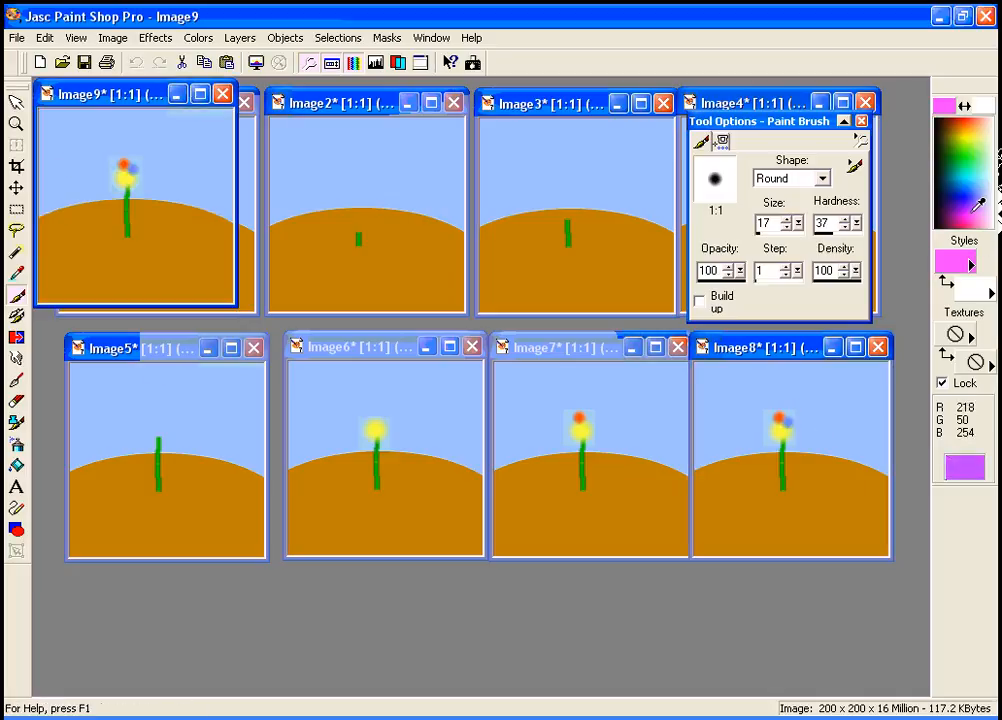
click(134, 180)
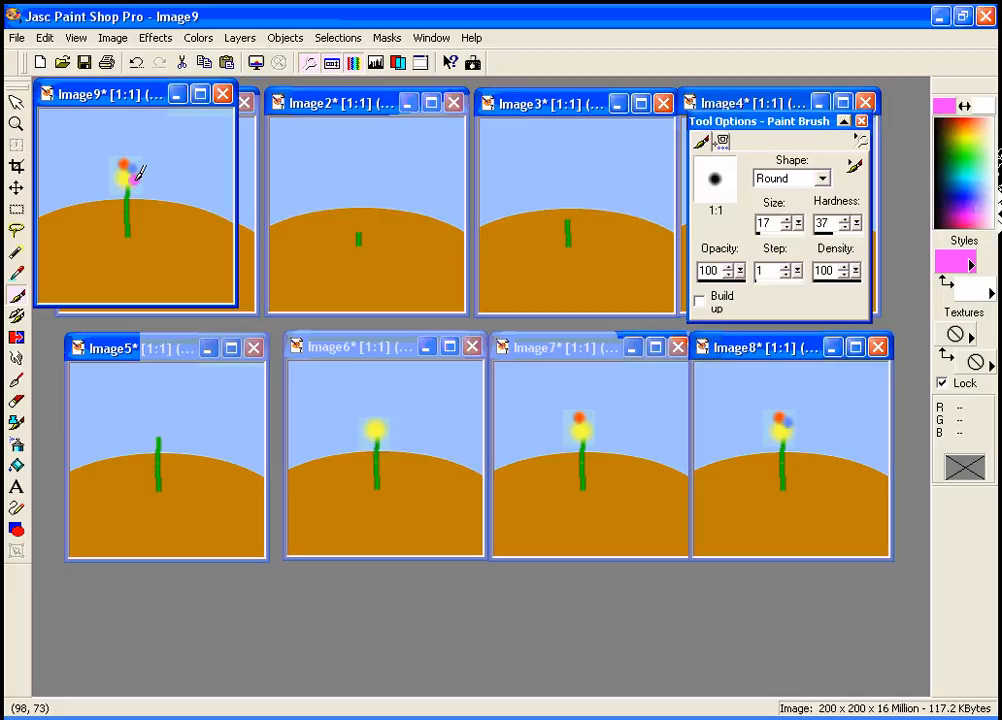
- Duplicate the ninth frame as a tenth image beside it and paint a light orange petal at the bottom of the flower
key(shift+d)
drag(145, 128, 340, 103)
click(967, 157)
drag(967, 157, 975, 125)
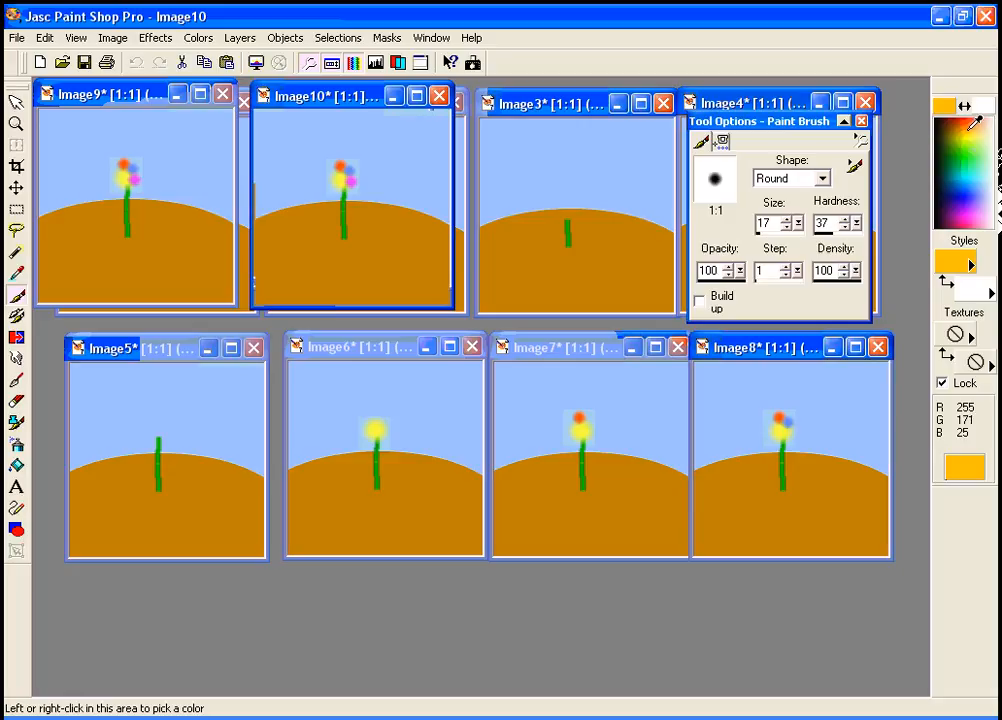
click(343, 185)
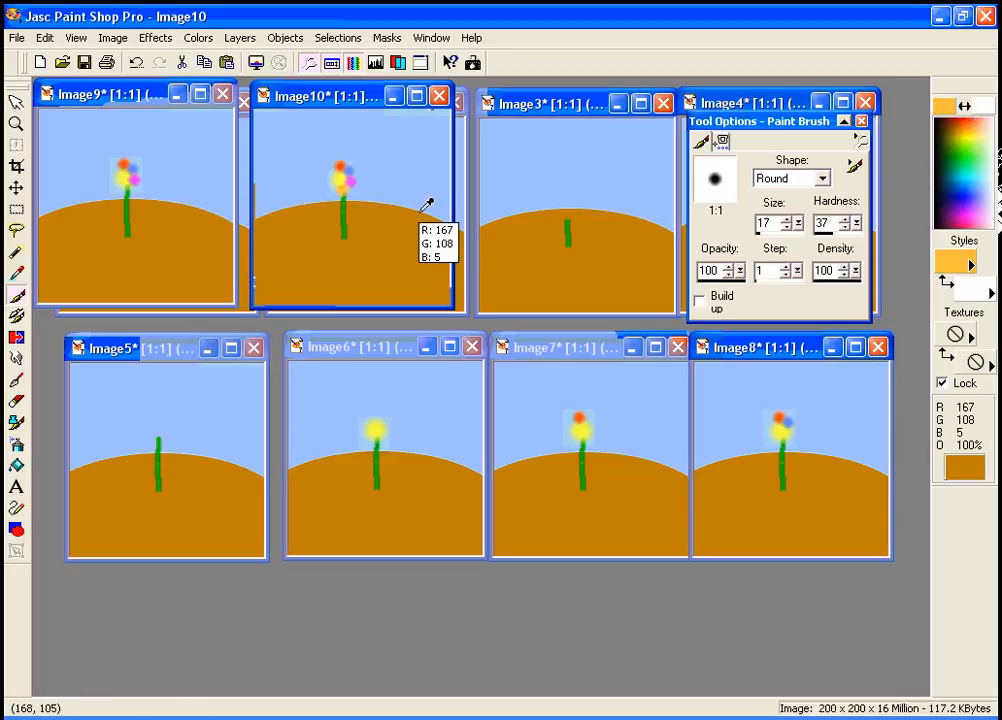
- Duplicate the tenth frame as an eleventh image and add a purple petal at the flower's lower left, redoing it until well placed
key(shift+d)
drag(152, 159, 549, 116)
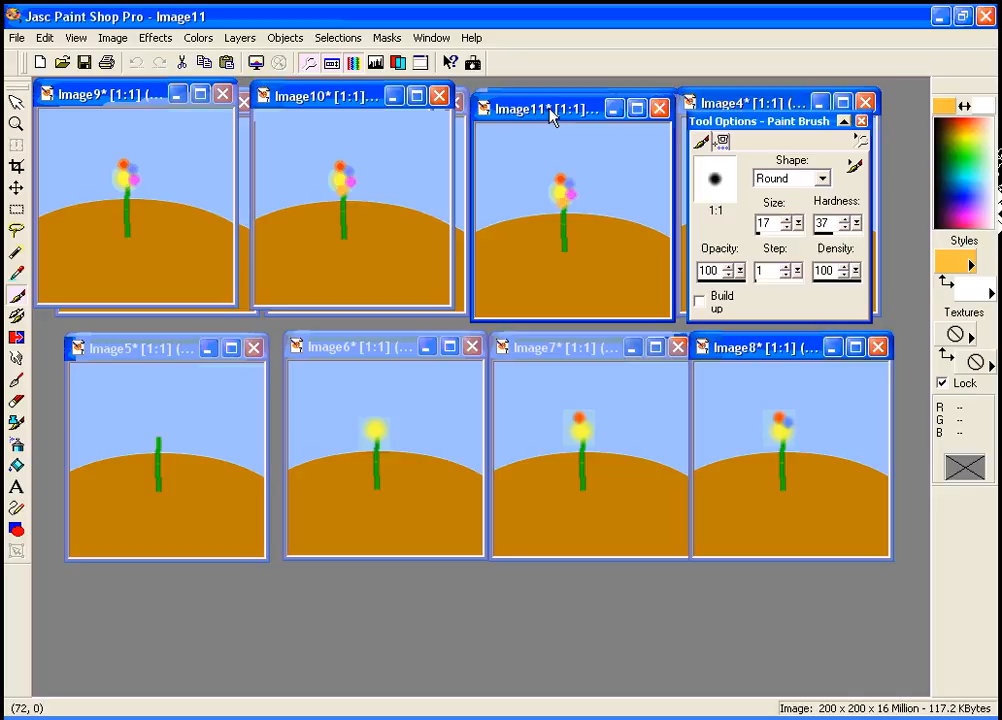
click(978, 220)
drag(976, 222, 968, 208)
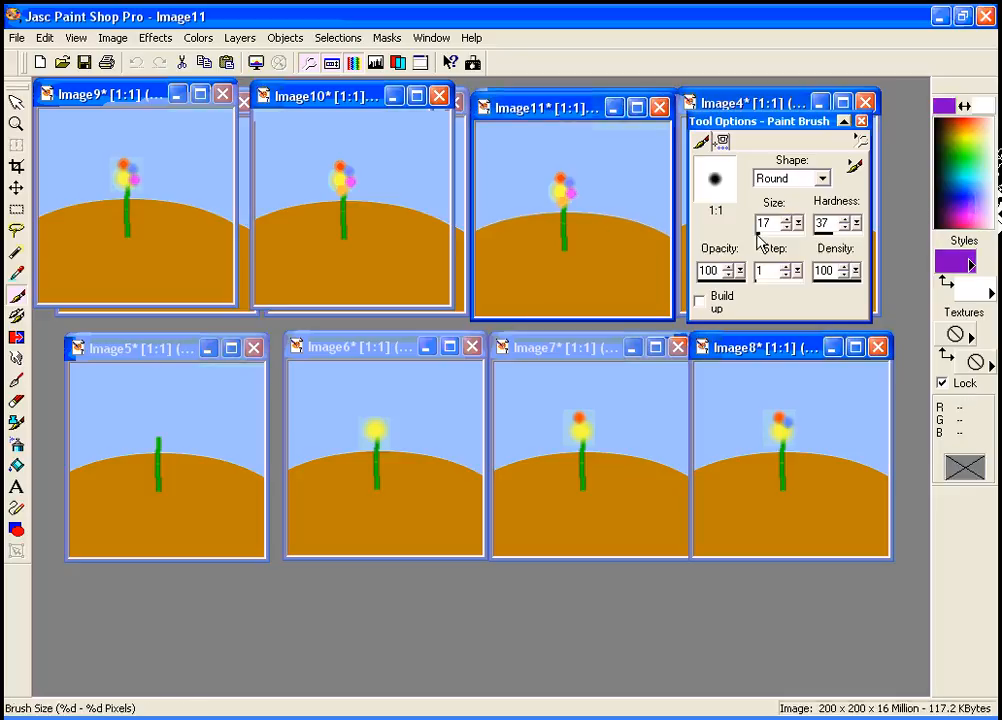
click(553, 199)
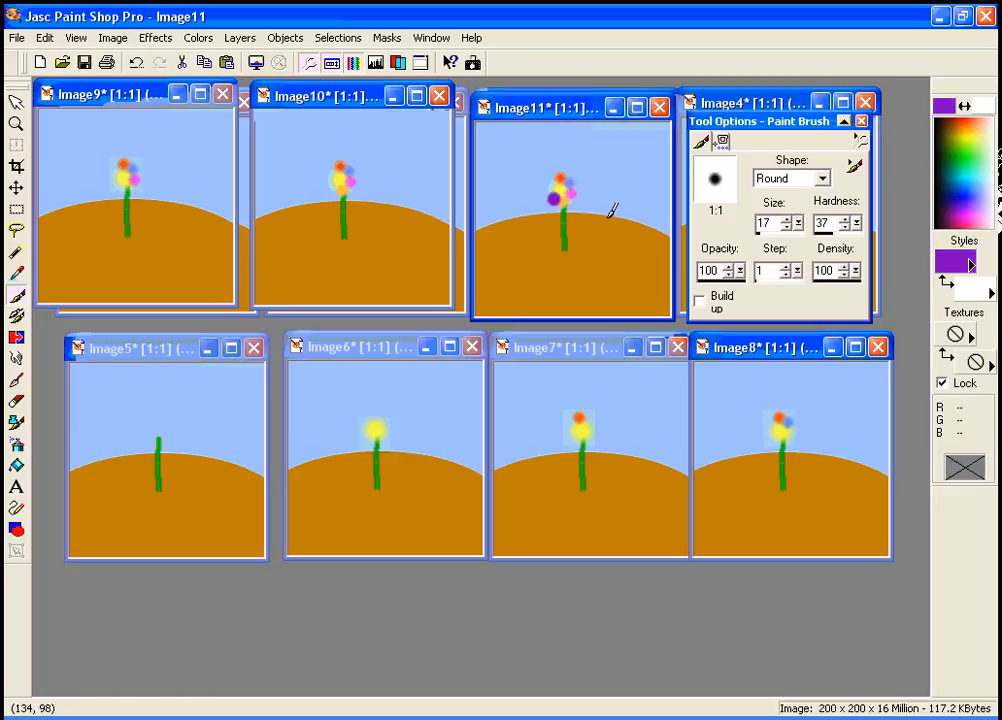
key(ctrl+z)
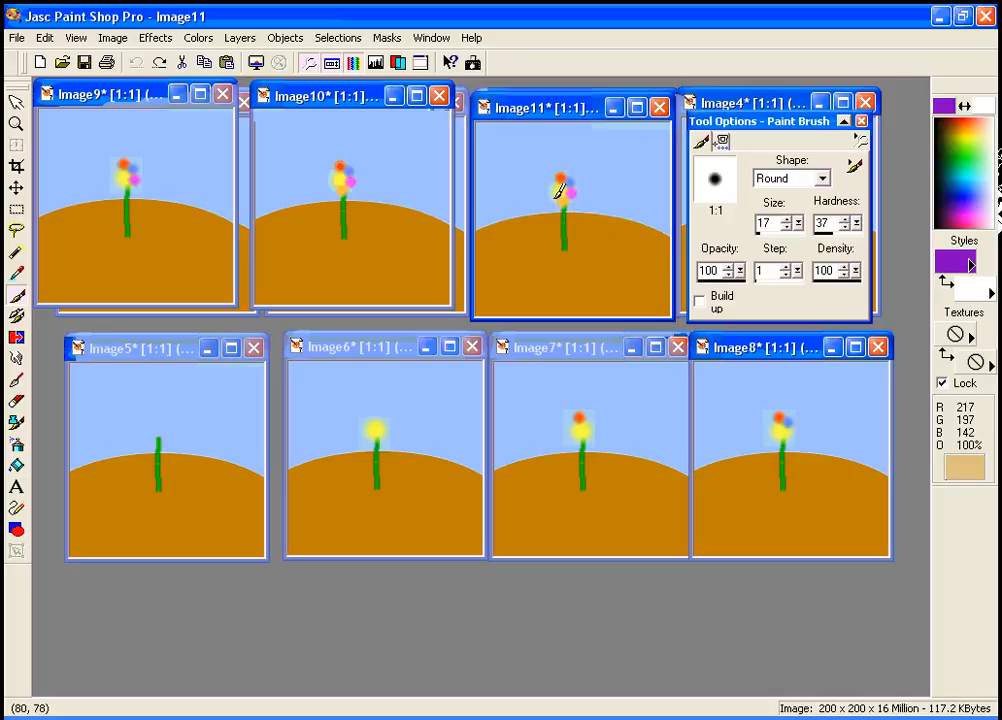
click(554, 199)
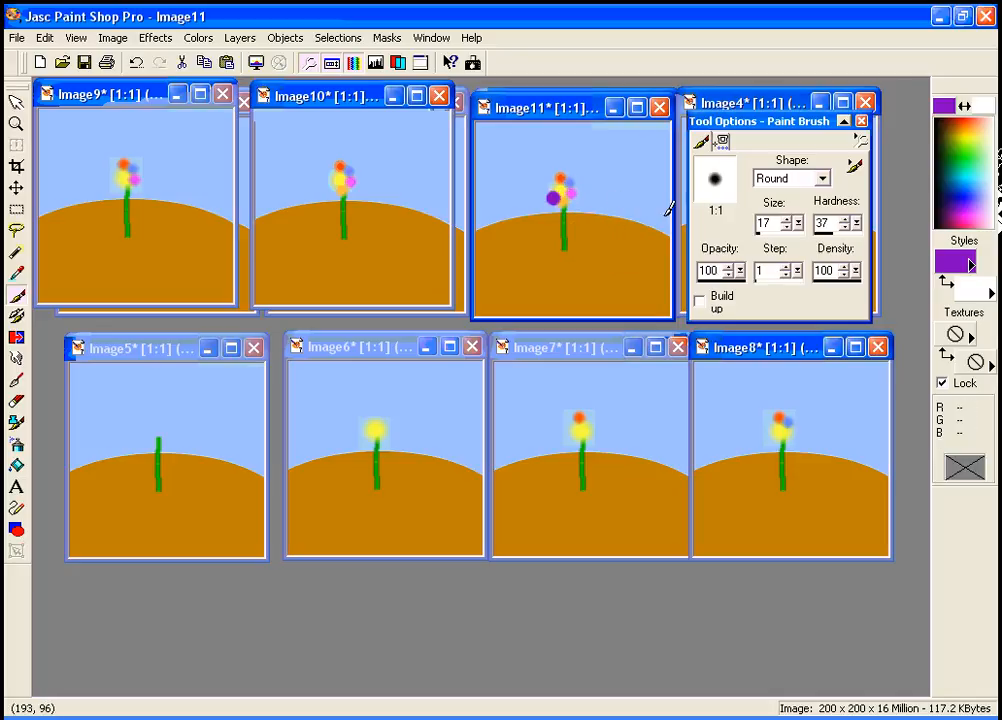
key(ctrl+z)
click(555, 200)
- Duplicate the eleventh frame as a twelfth image and paint a light green petal above the purple one
key(ctrl)
key(shift+d)
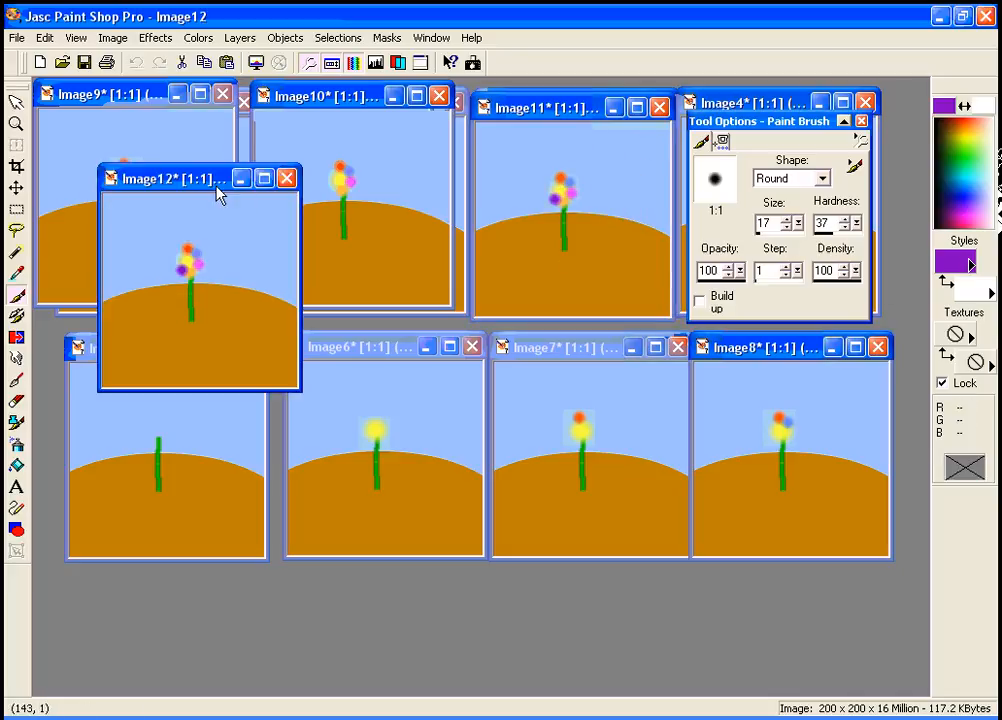
drag(188, 183, 563, 340)
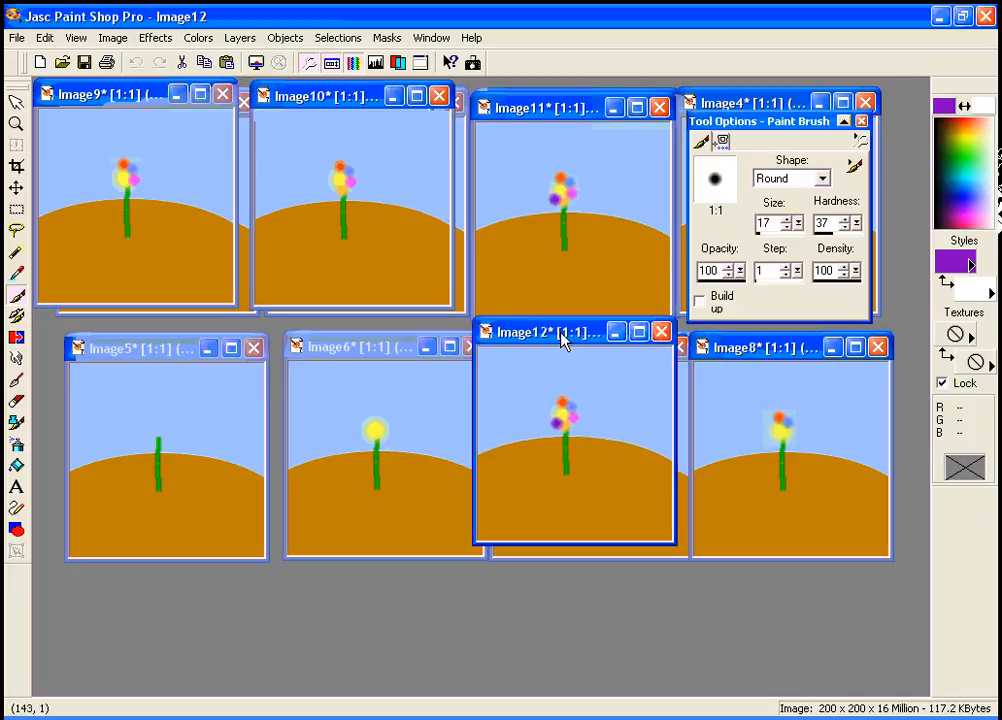
click(962, 154)
drag(962, 154, 983, 140)
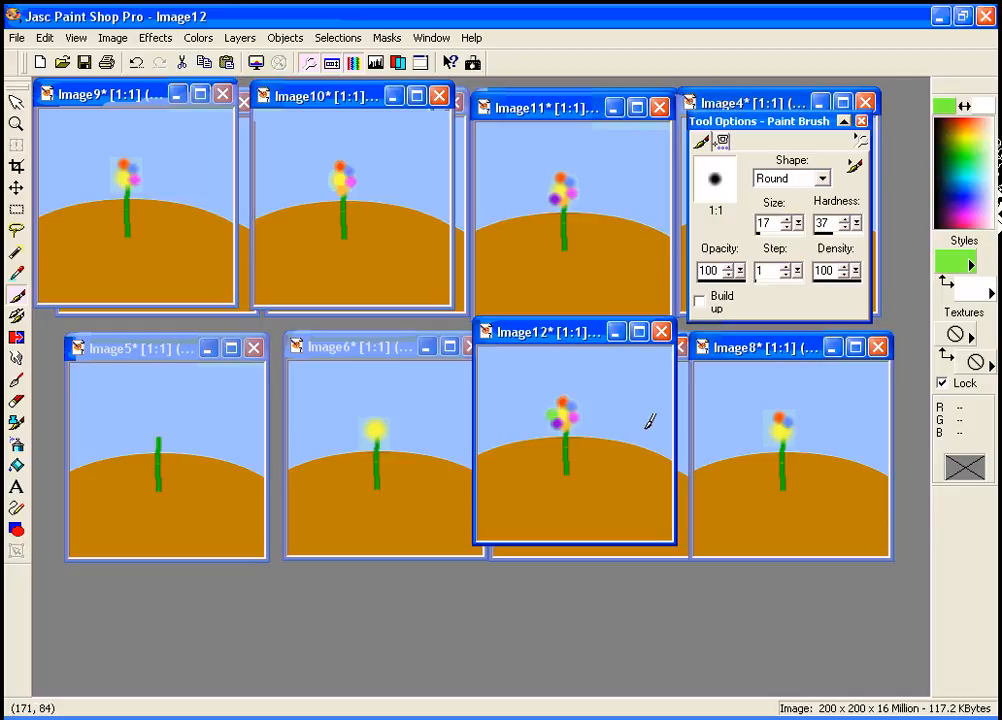
- Duplicate the twelfth frame as a thirteenth image, paint a light lilac petal at the flower's upper left and place it beside the twelfth
key(shift+d)
drag(203, 222, 719, 362)
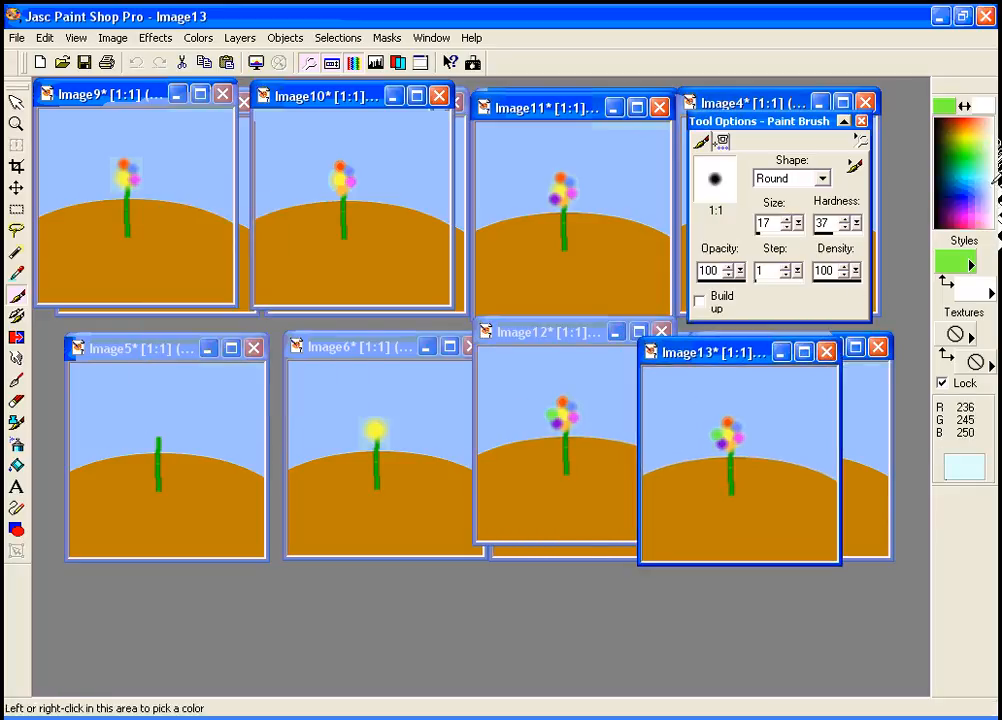
click(988, 200)
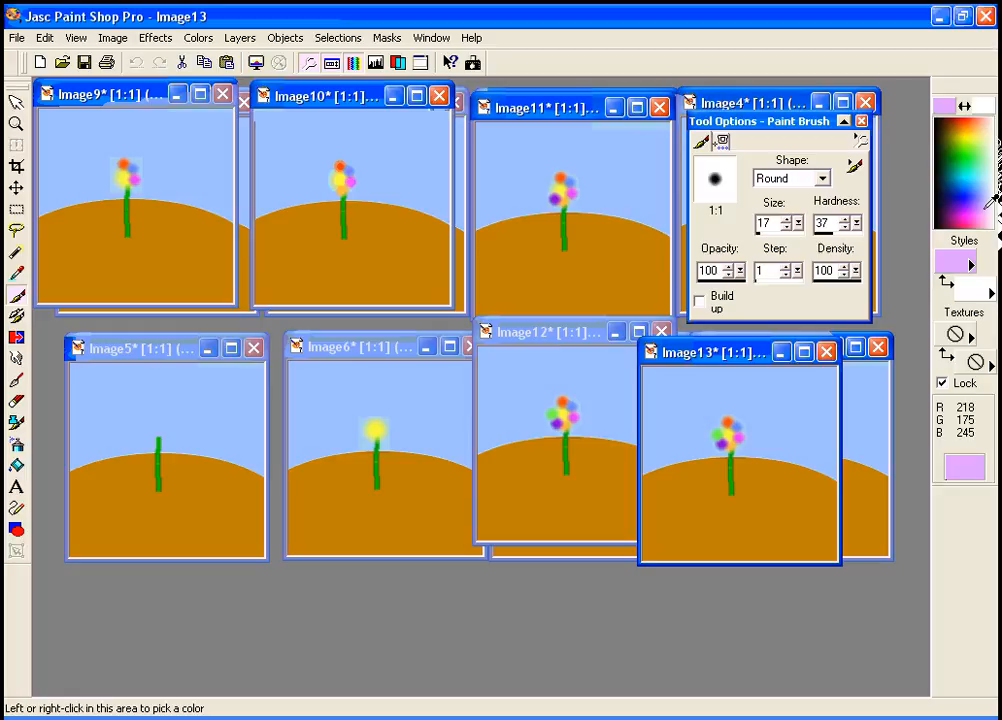
click(721, 427)
drag(726, 362, 356, 365)
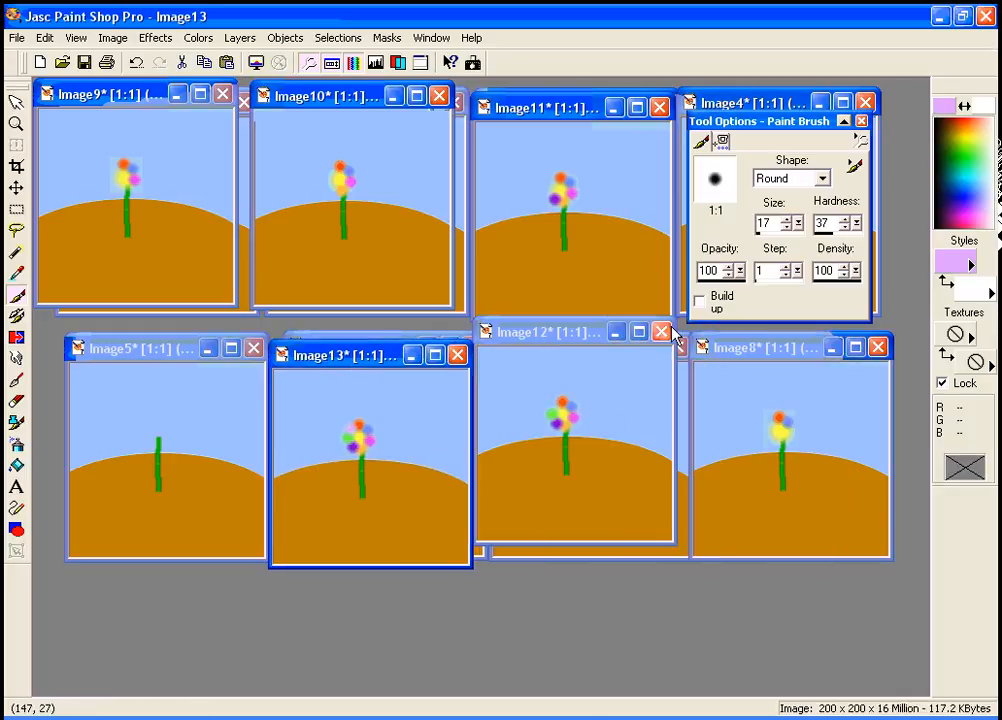
- Close the brush options and move the thirteenth image to the middle of the other frames
drag(800, 122, 540, 250)
click(599, 248)
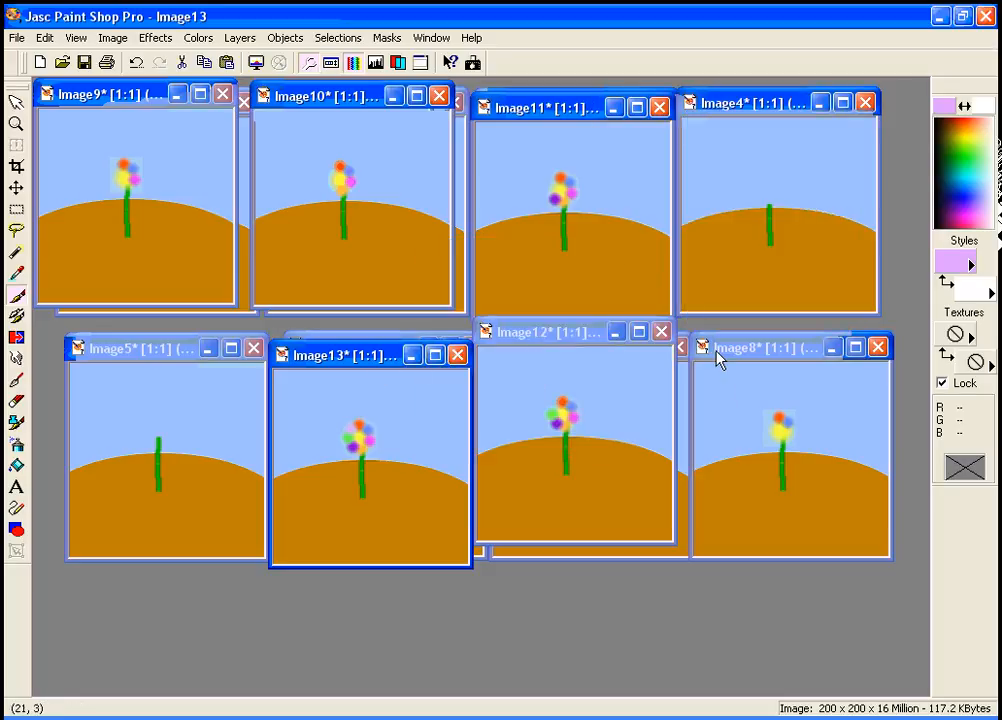
drag(385, 357, 496, 240)
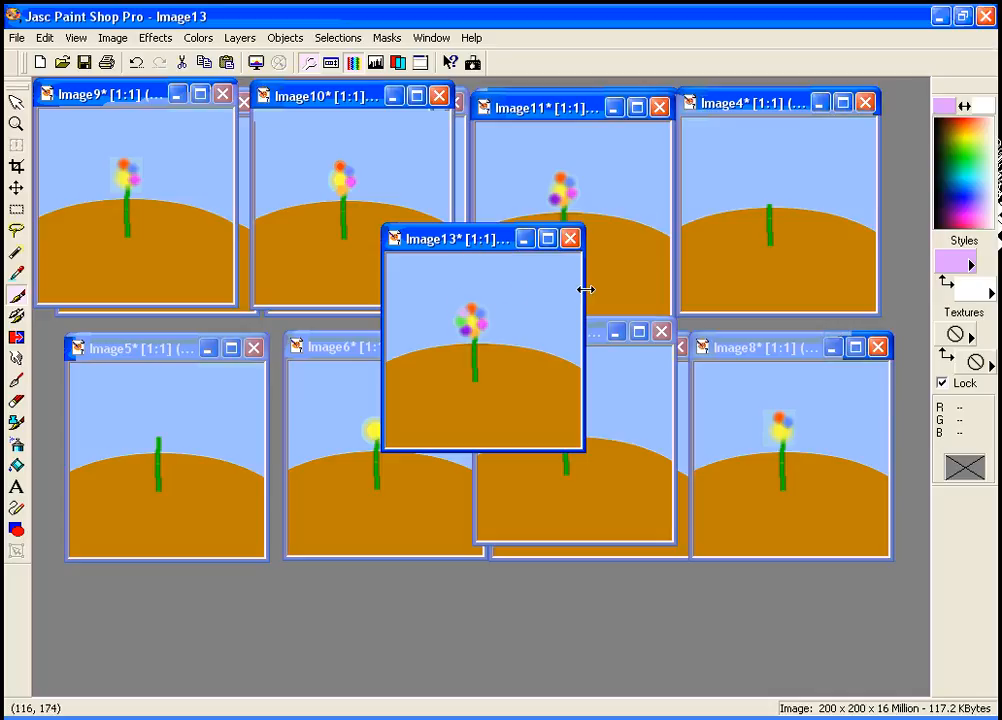
- Close the thirteenth image, saving it as Image13.psp in a new Desktop folder named floweranimation
click(571, 240)
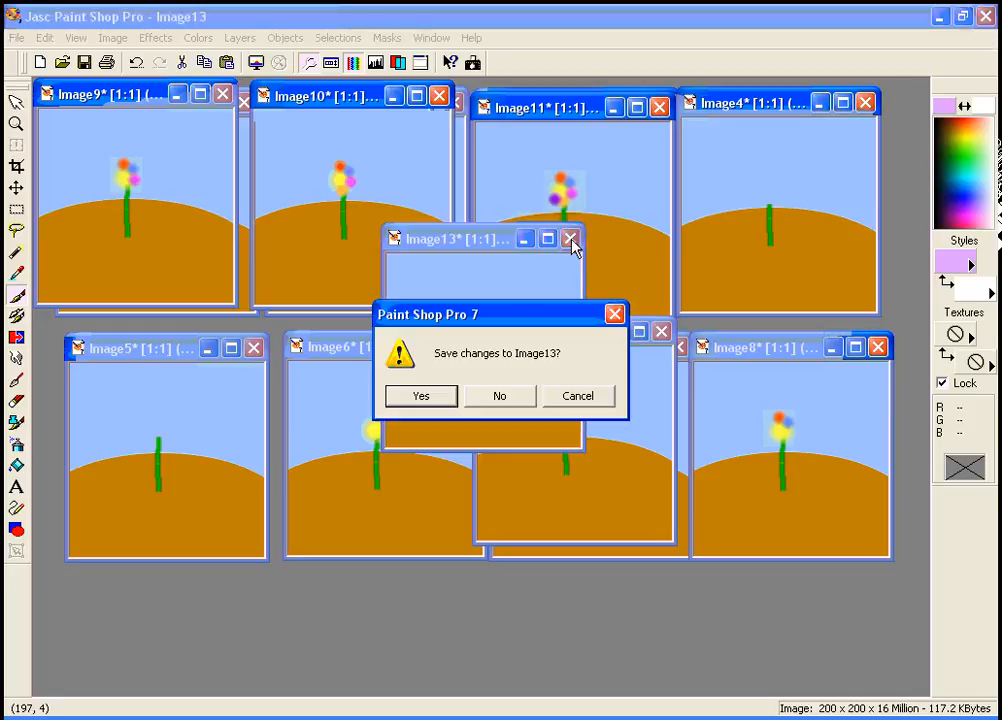
click(420, 396)
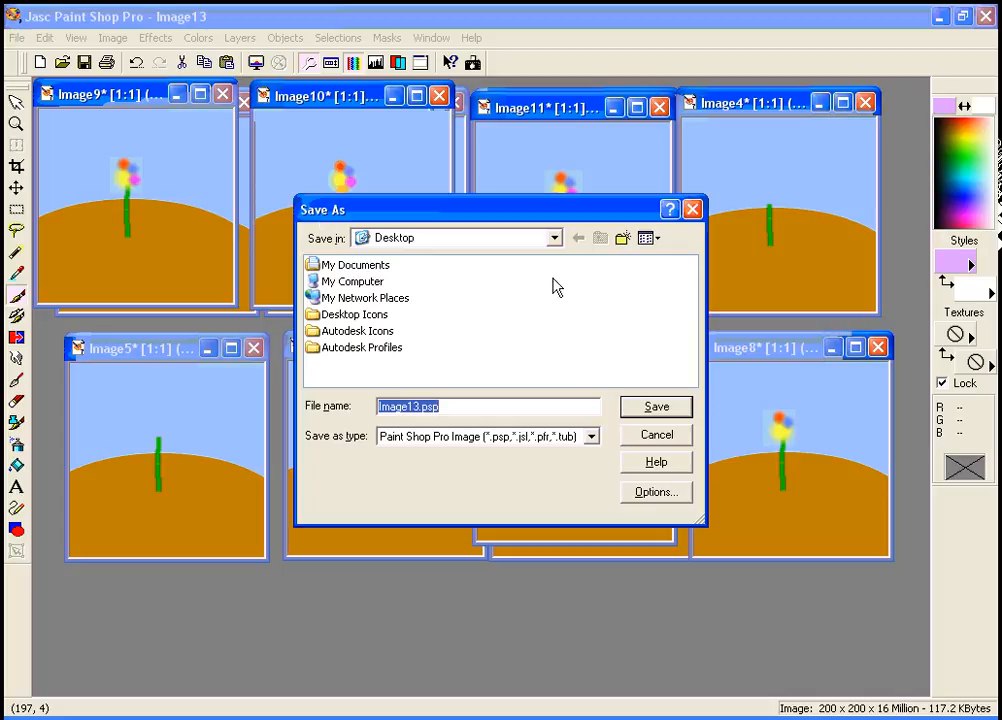
click(622, 240)
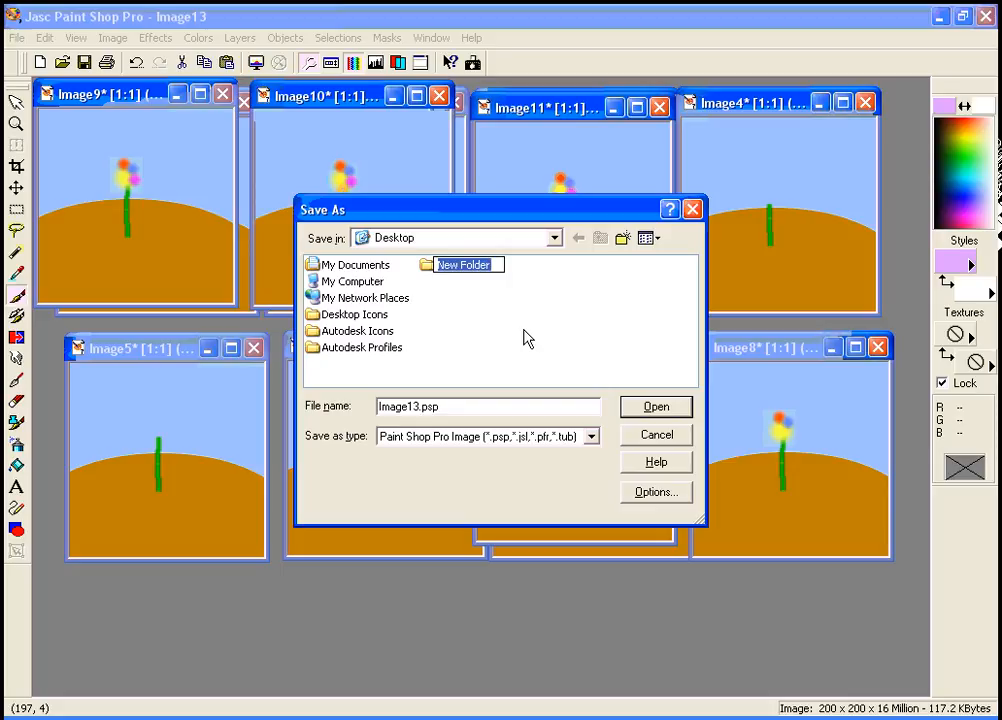
text(flowerani)
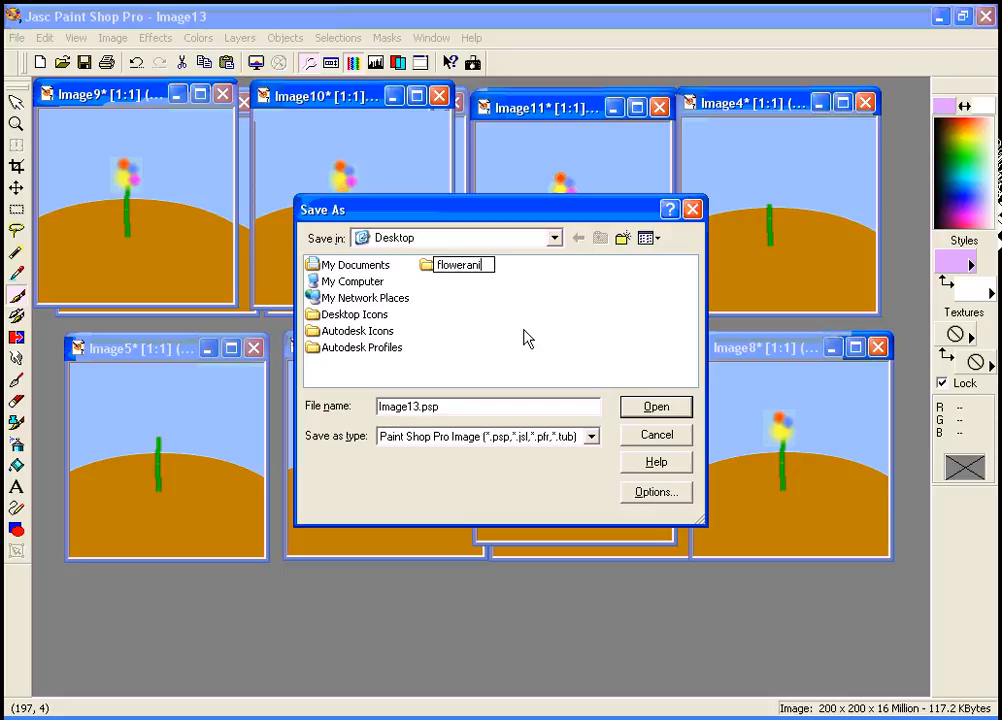
text(mation)
click(428, 270)
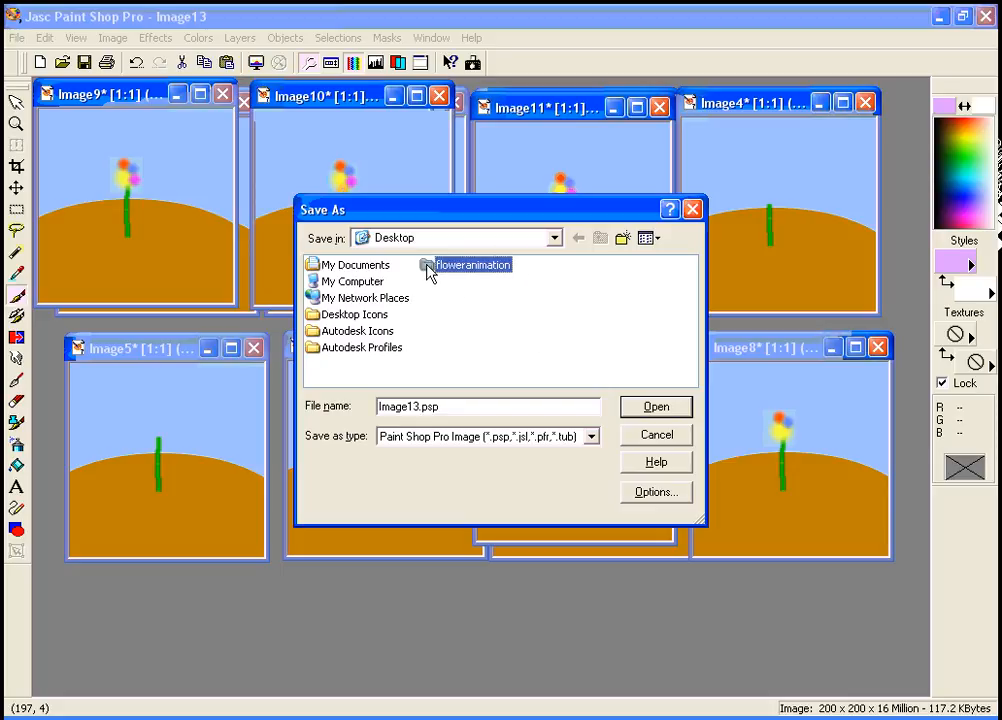
click(664, 411)
click(654, 410)
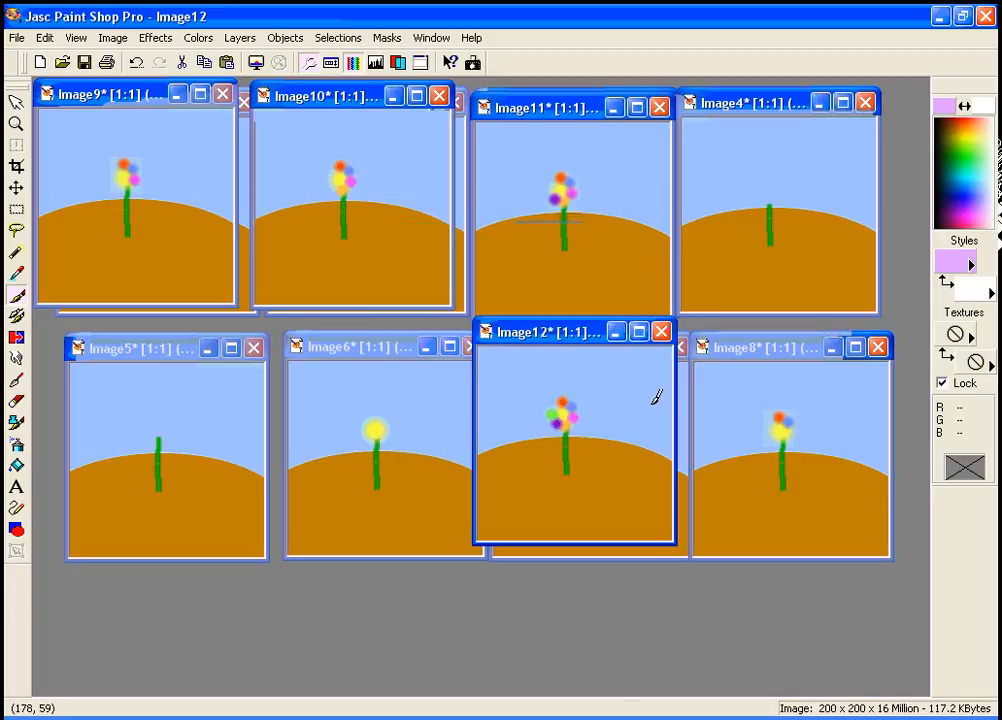
- Close the twelfth image, saving it as Image12.psp in the floweranimation folder
click(660, 333)
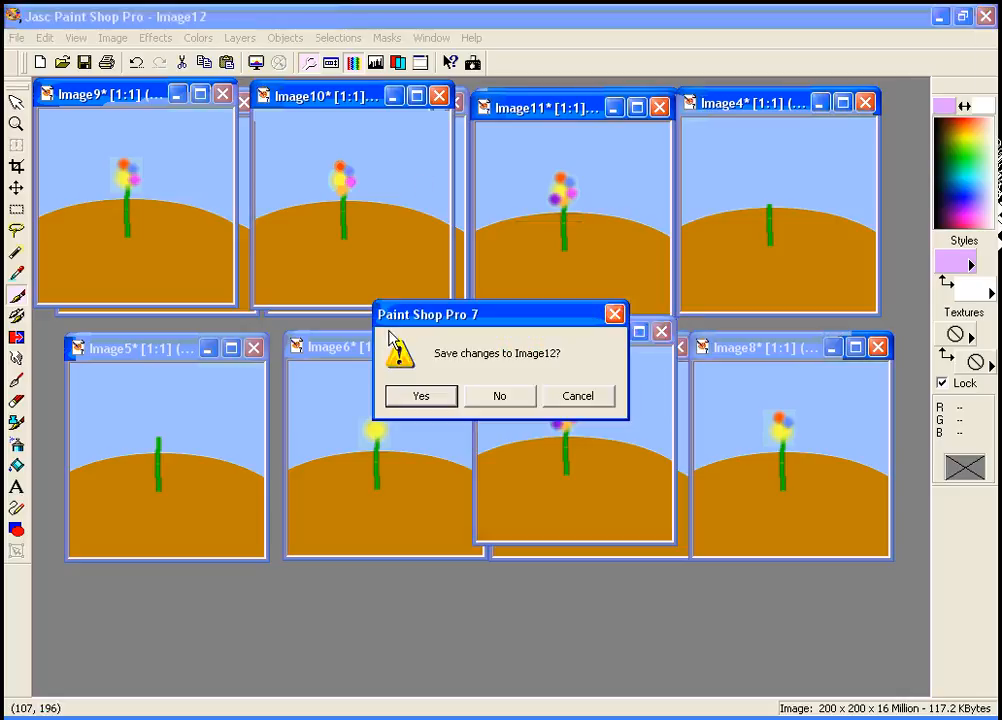
key(Return)
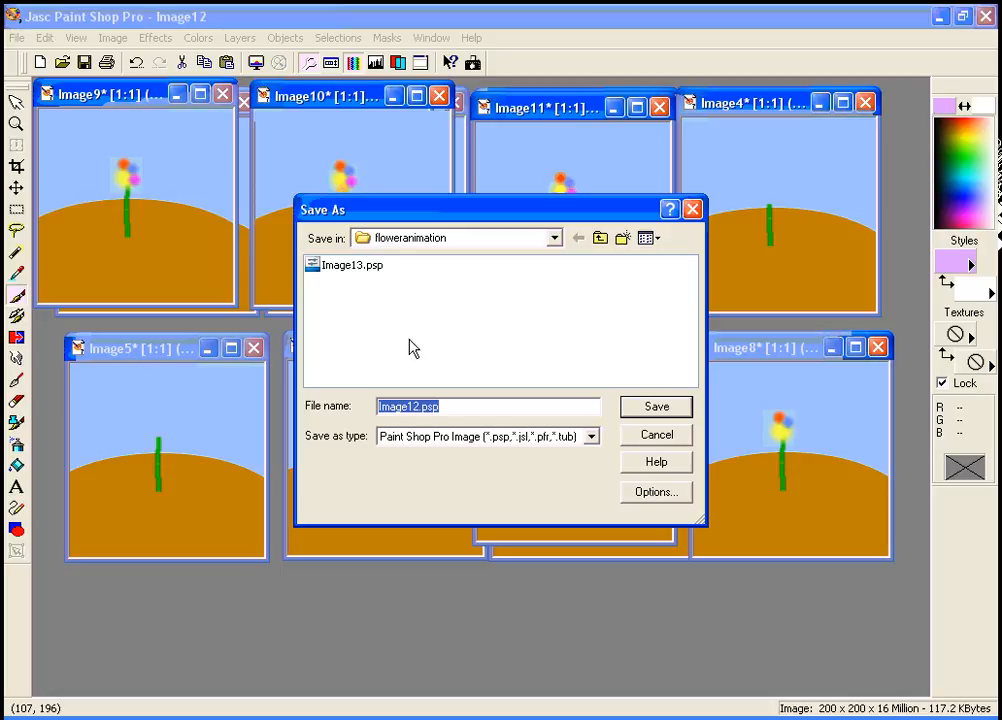
key(Return)
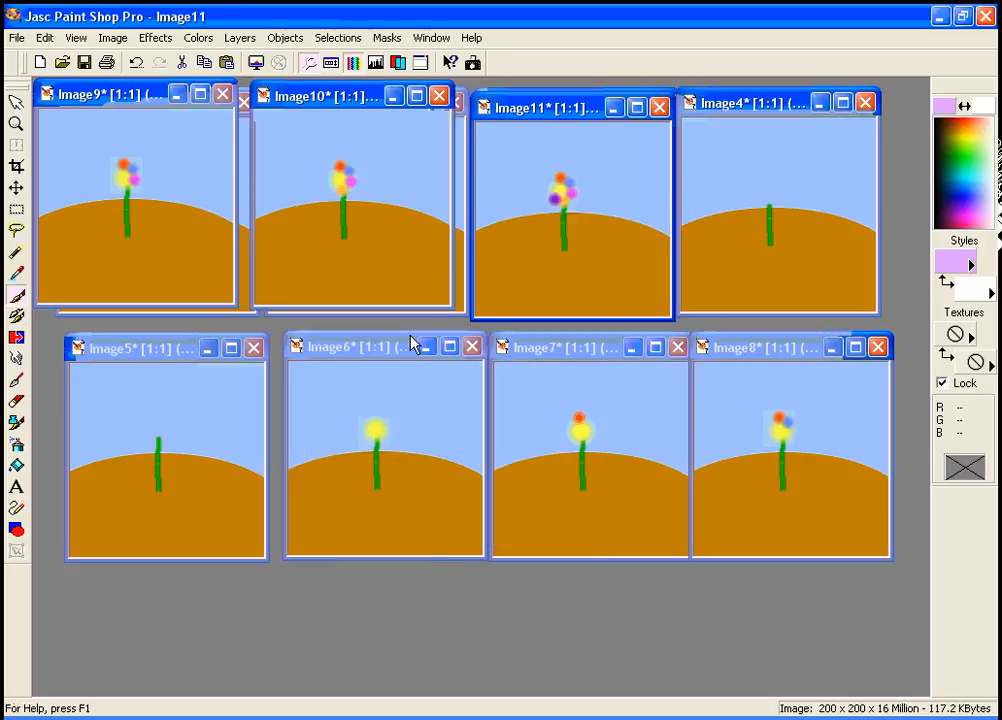
- Close Image8 and Image7, saving both as Paint Shop Pro files under their default names in the floweranimation folder
click(879, 348)
key(Return)
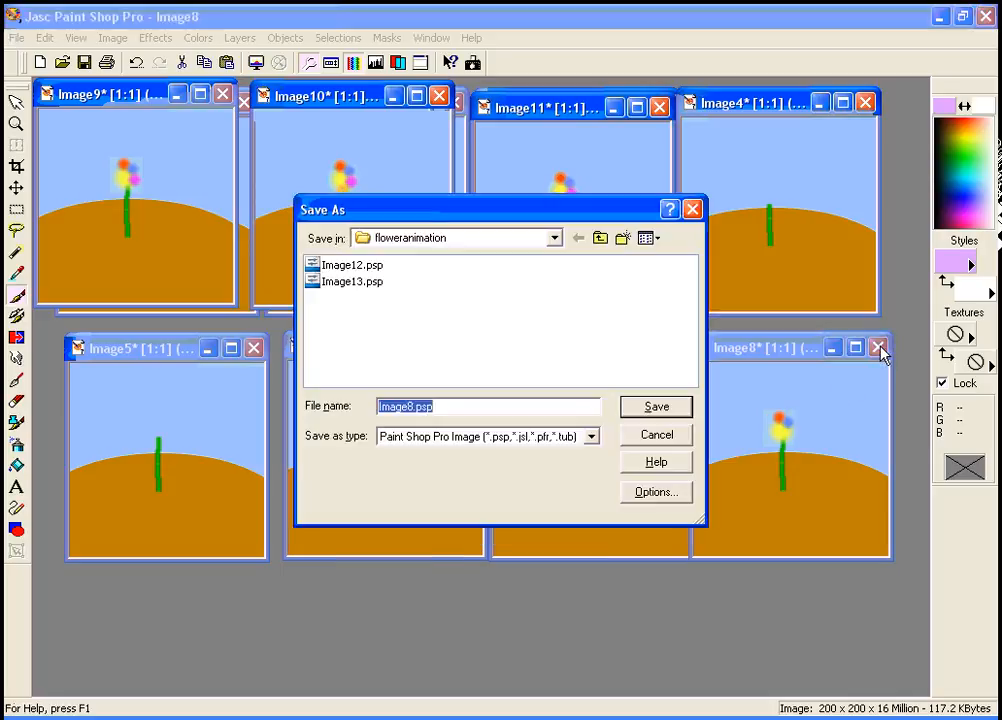
key(Return)
click(678, 347)
key(Return)
key(Return)
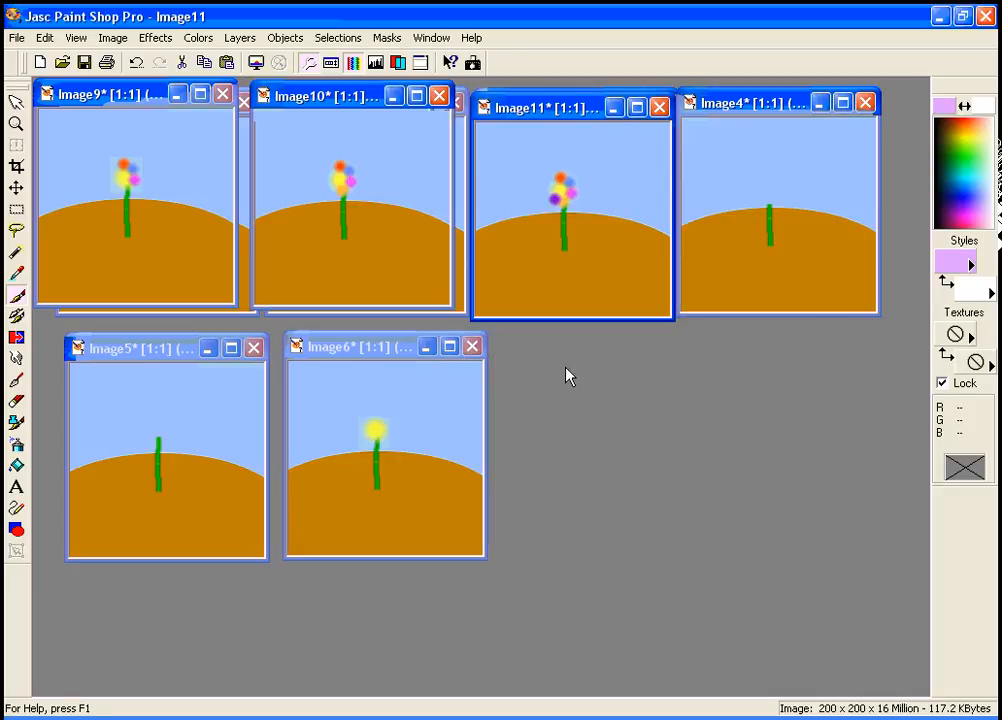
- Close Image6, Image5 and Image4, saving each under its default name in the floweranimation folder
click(474, 350)
key(Return)
key(Return)
click(256, 350)
key(Return)
key(Return)
click(865, 103)
key(Return)
key(Return)
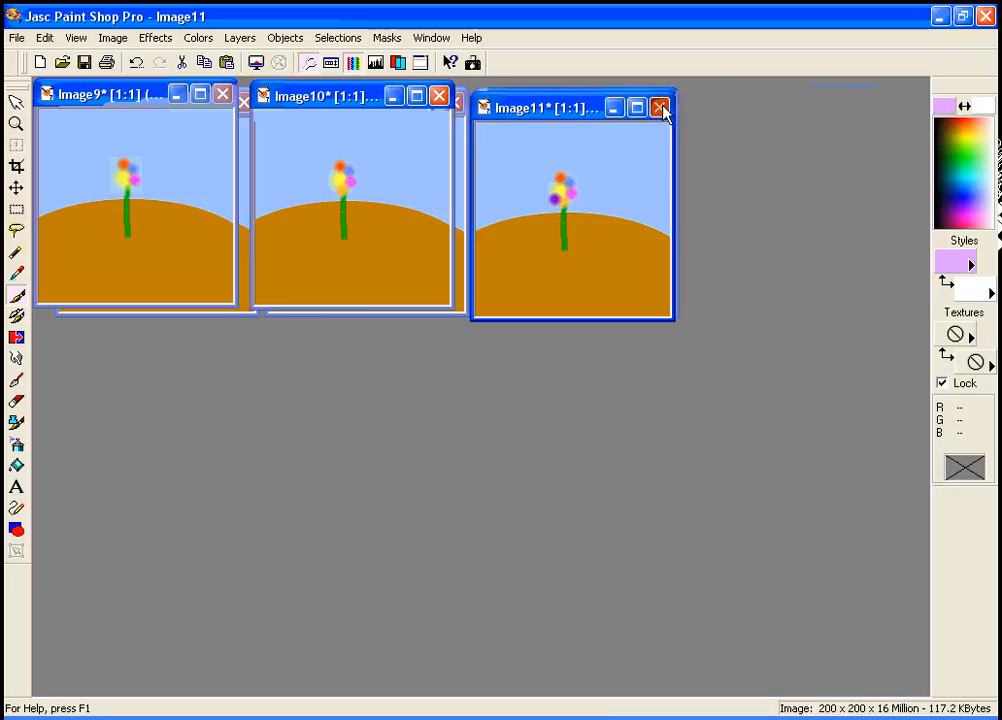
- Close Image11 and the frame behind it, saving both under their default names in the same folder
click(659, 107)
key(Return)
key(Return)
click(665, 104)
key(Return)
key(Return)
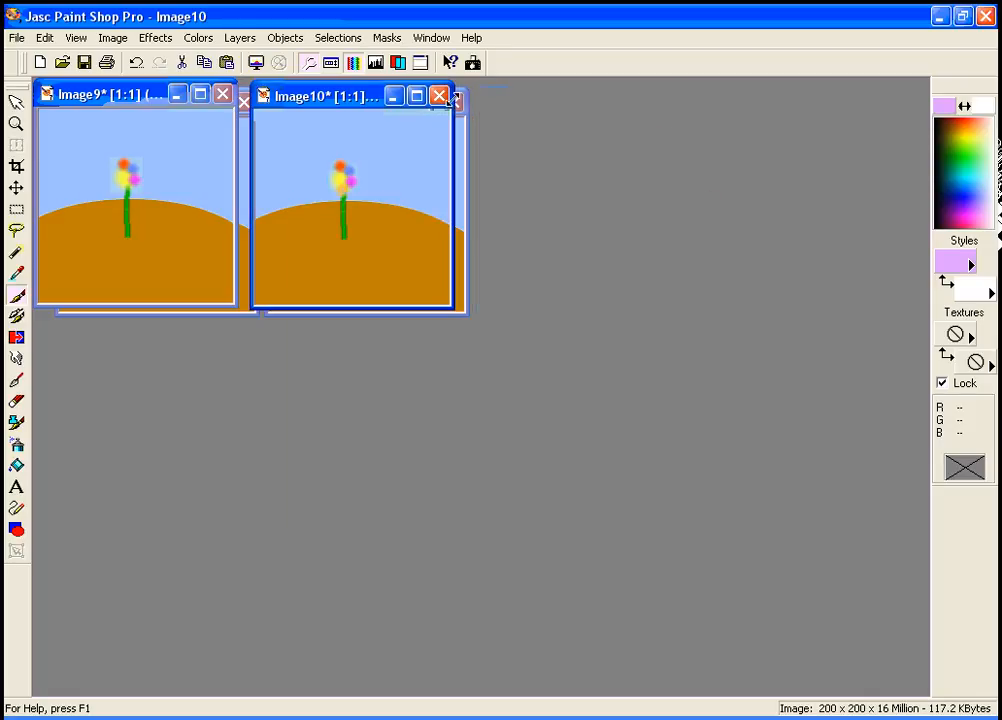
- Close Image10 and the frame behind it, saving both with their default names in floweranimation
click(438, 95)
key(Return)
key(Return)
click(455, 103)
key(Return)
key(Return)
- Close Image9 and the last remaining frame behind it, saving both with their default names in floweranimation
click(224, 94)
key(Return)
key(Return)
click(244, 101)
key(Return)
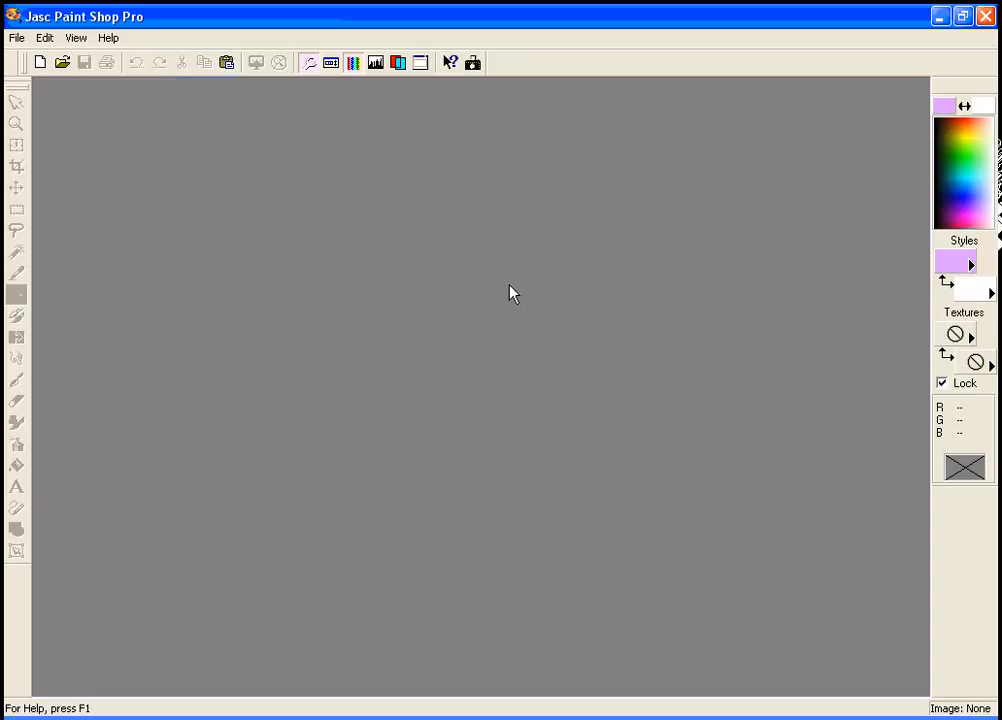